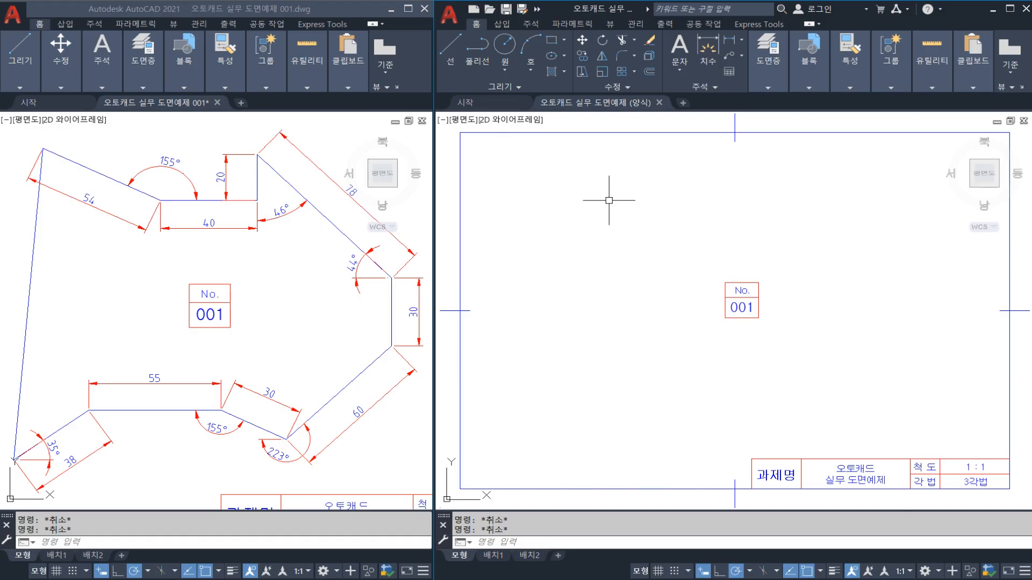
click(579, 169)
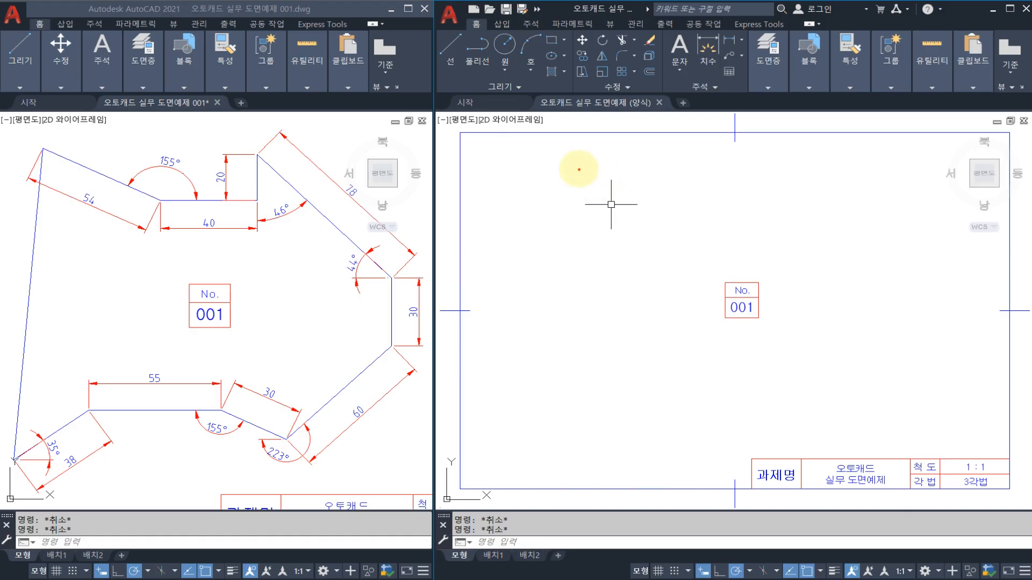
mouse_move(583, 160)
mouse_down()
mouse_move(547, 198)
mouse_move(635, 192)
mouse_up()
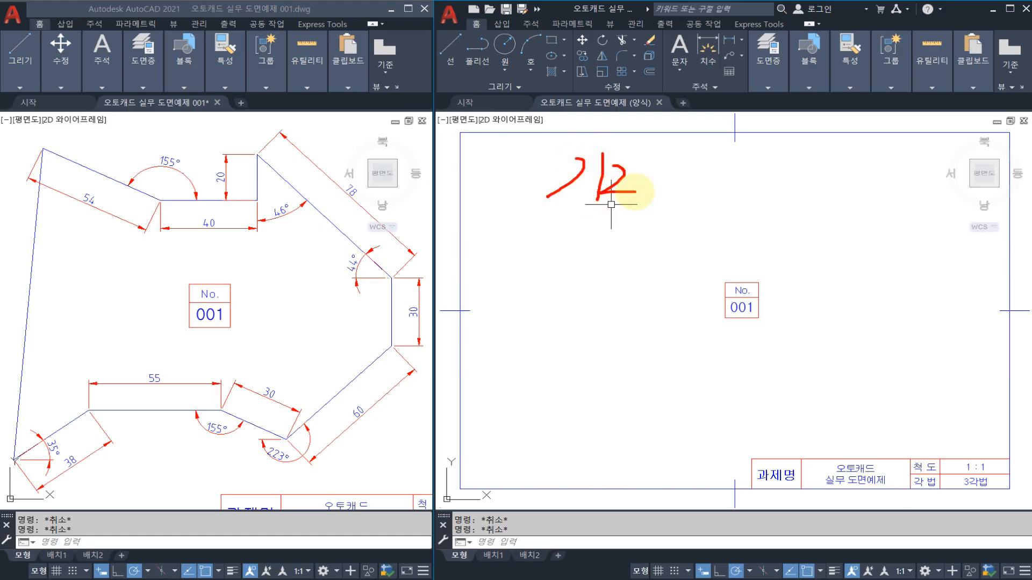
click(546, 125)
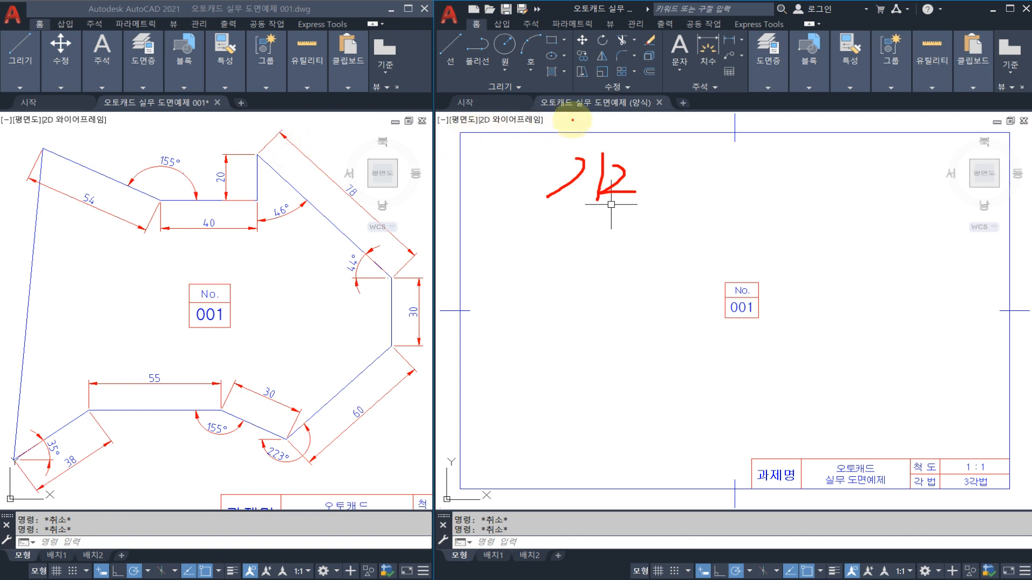
mouse_move(572, 120)
mouse_down()
mouse_move(647, 96)
mouse_move(548, 114)
mouse_move(538, 256)
mouse_up()
drag(529, 233, 556, 252)
drag(518, 363, 580, 406)
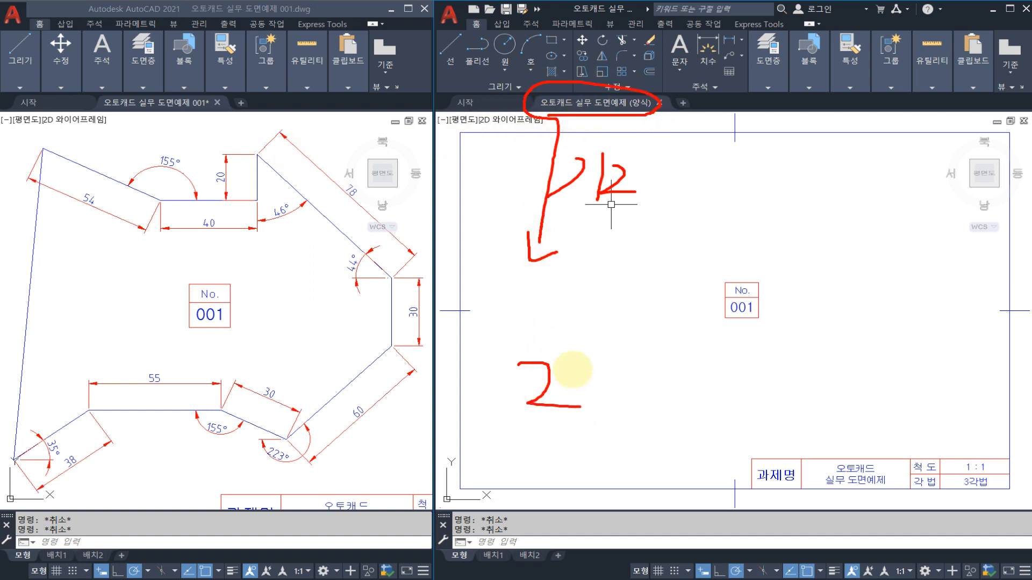
mouse_move(573, 370)
mouse_down()
mouse_move(596, 384)
mouse_move(562, 429)
mouse_move(559, 454)
mouse_move(613, 454)
mouse_move(594, 484)
mouse_move(525, 341)
mouse_move(651, 489)
mouse_move(637, 490)
mouse_up()
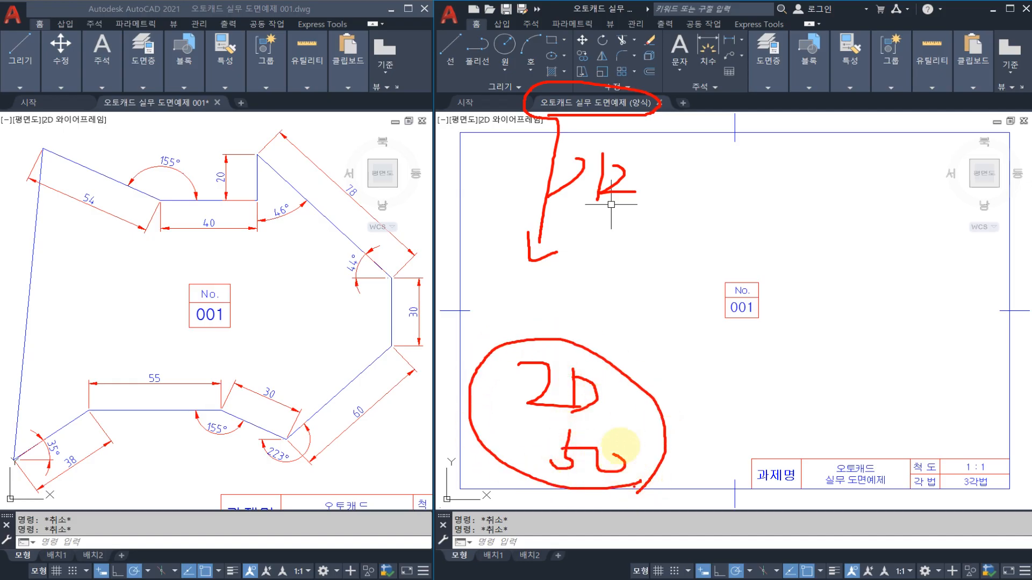
mouse_move(606, 402)
mouse_down()
mouse_move(656, 218)
mouse_move(677, 245)
mouse_up()
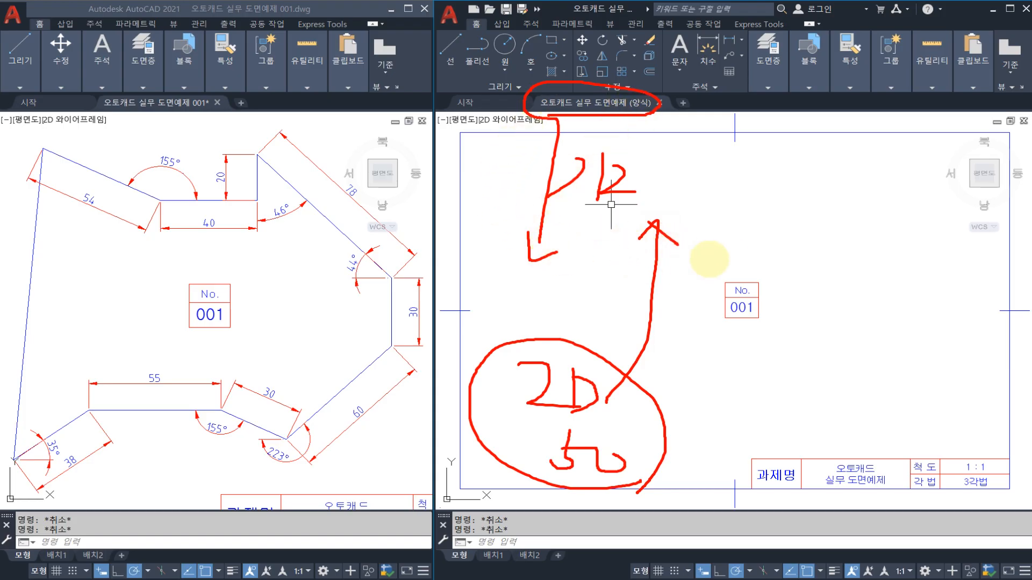
mouse_move(758, 256)
mouse_down()
mouse_move(905, 258)
mouse_move(873, 269)
mouse_up()
mouse_move(842, 249)
mouse_down()
mouse_move(850, 268)
mouse_move(776, 265)
mouse_up()
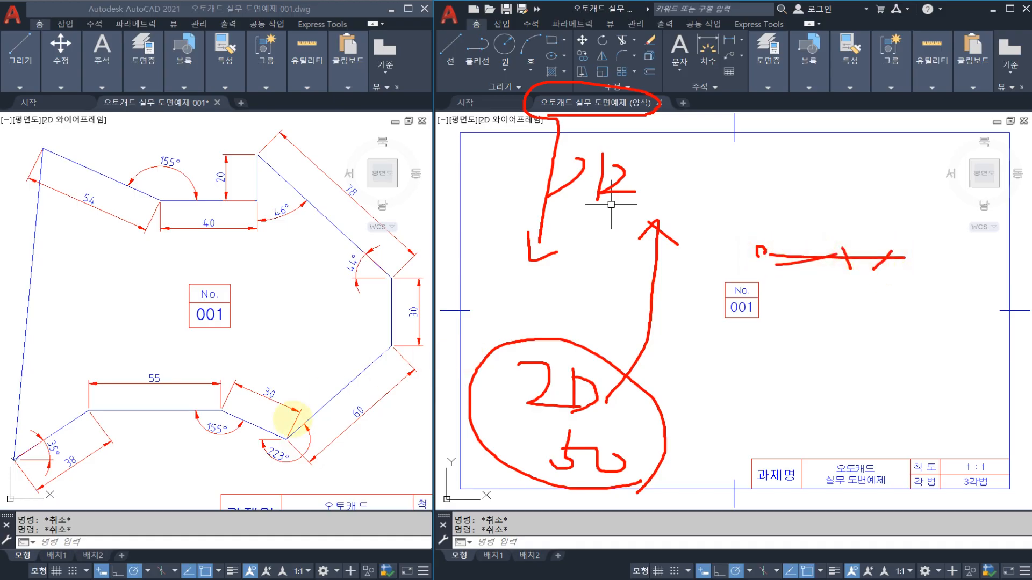
mouse_move(199, 473)
mouse_down()
mouse_move(152, 328)
mouse_move(271, 264)
mouse_move(76, 292)
mouse_move(32, 369)
mouse_move(63, 367)
mouse_up()
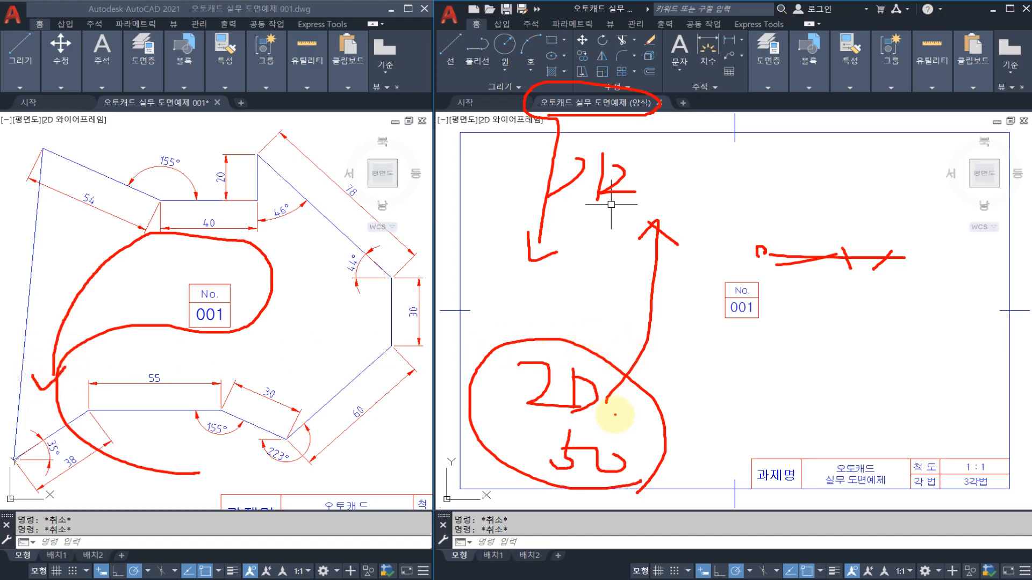
mouse_move(613, 416)
mouse_down()
mouse_move(534, 336)
mouse_move(606, 414)
mouse_move(574, 430)
mouse_up()
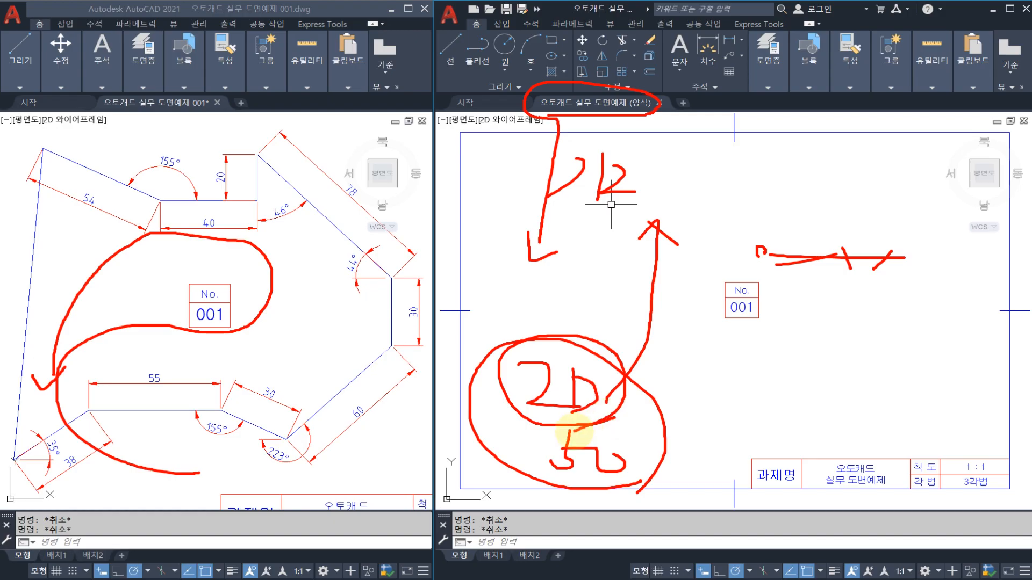
mouse_move(594, 340)
mouse_down()
mouse_move(580, 330)
mouse_move(582, 295)
mouse_move(635, 275)
mouse_move(641, 260)
mouse_up()
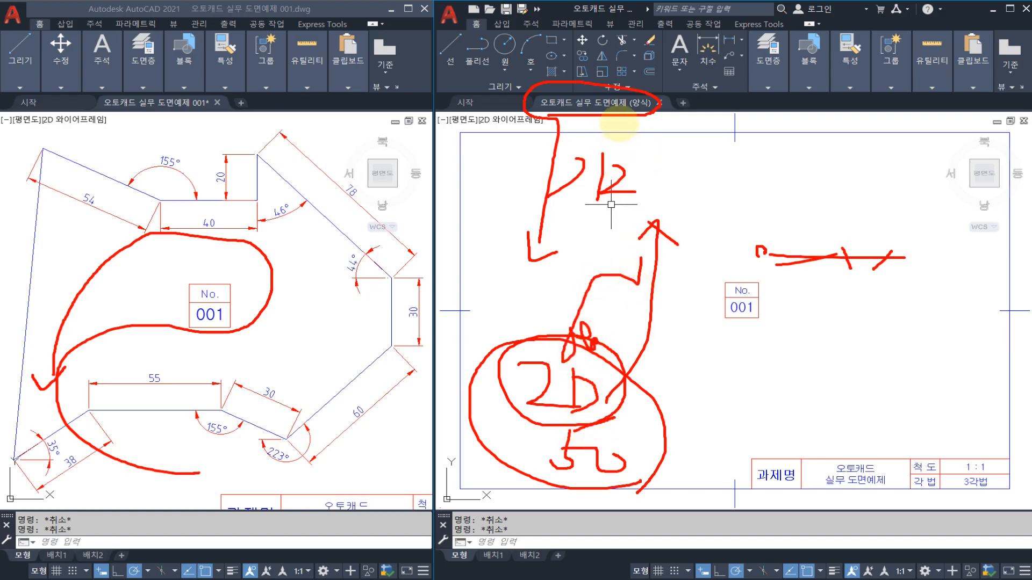
key(Escape)
Move the No. 001 number box from the middle of the drawing frame to just inside its upper-right corner.
click(765, 326)
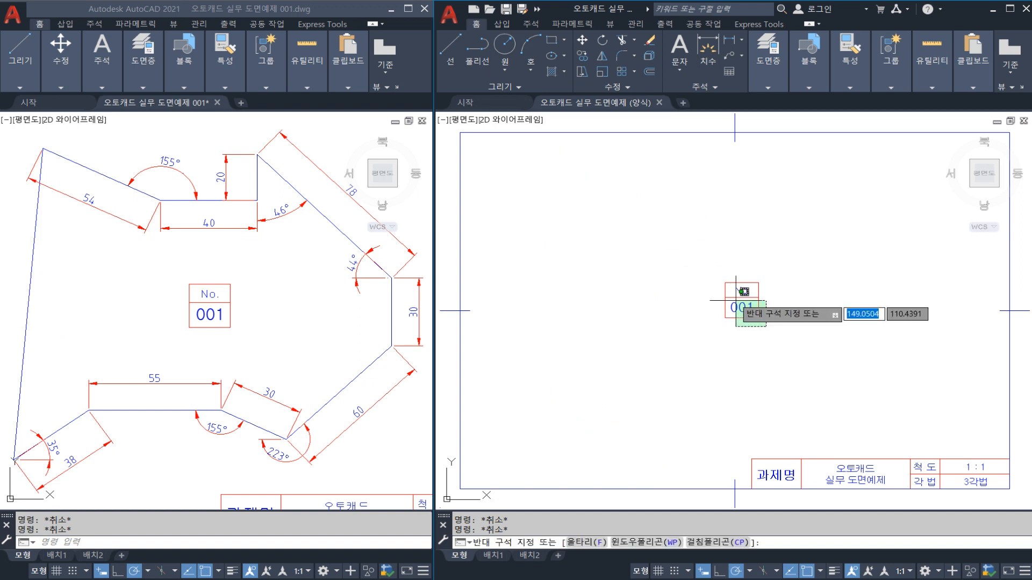
click(703, 265)
text(m)
key(space)
click(715, 305)
middle_drag(816, 216, 600, 296)
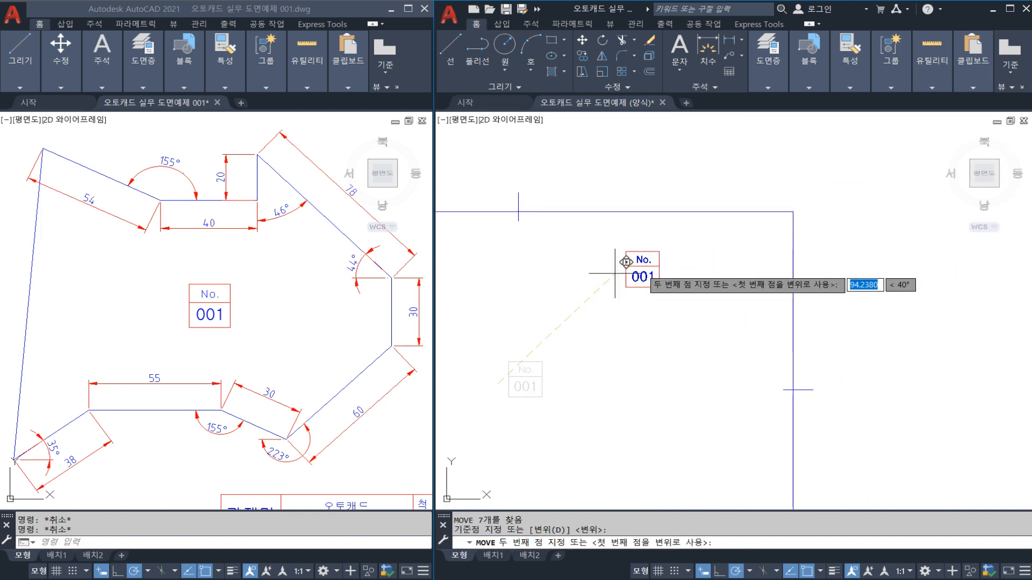
click(737, 243)
key(Escape)
scroll(682, 269, down, 3)
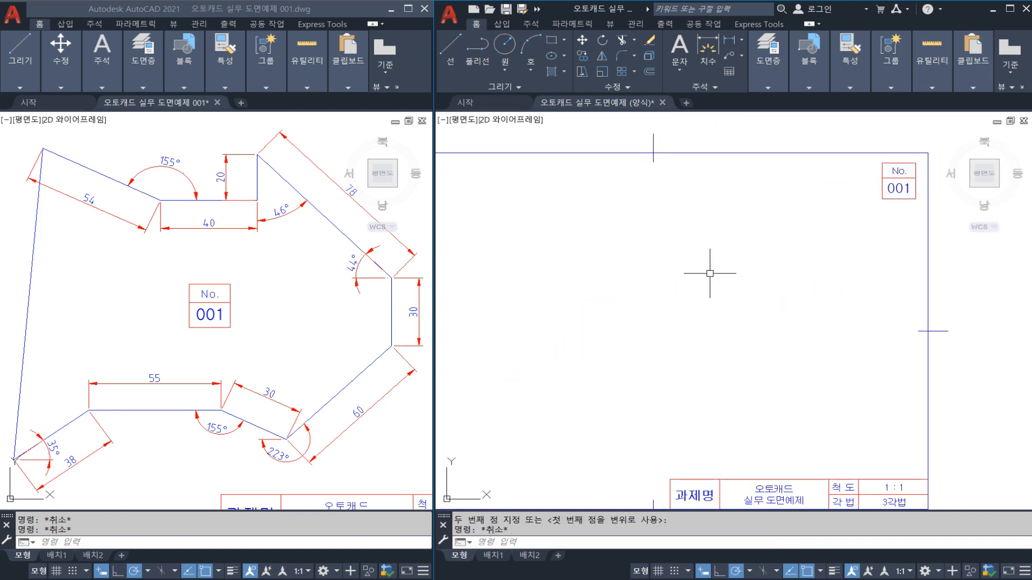
click(278, 322)
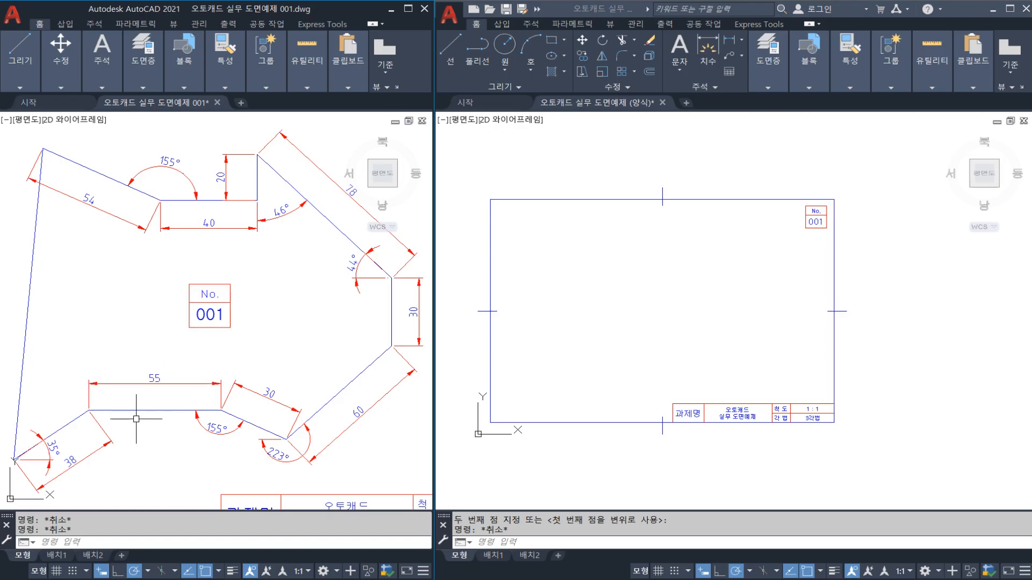
mouse_move(17, 475)
mouse_down()
mouse_move(5, 457)
mouse_move(15, 462)
mouse_move(66, 429)
mouse_move(150, 409)
mouse_move(258, 437)
mouse_move(376, 299)
mouse_move(259, 155)
mouse_move(46, 323)
mouse_move(32, 410)
mouse_move(93, 385)
mouse_up()
key(Escape)
Start a line in the empty area left of the drawing frame with a first segment 38 long at 35°.
click(649, 354)
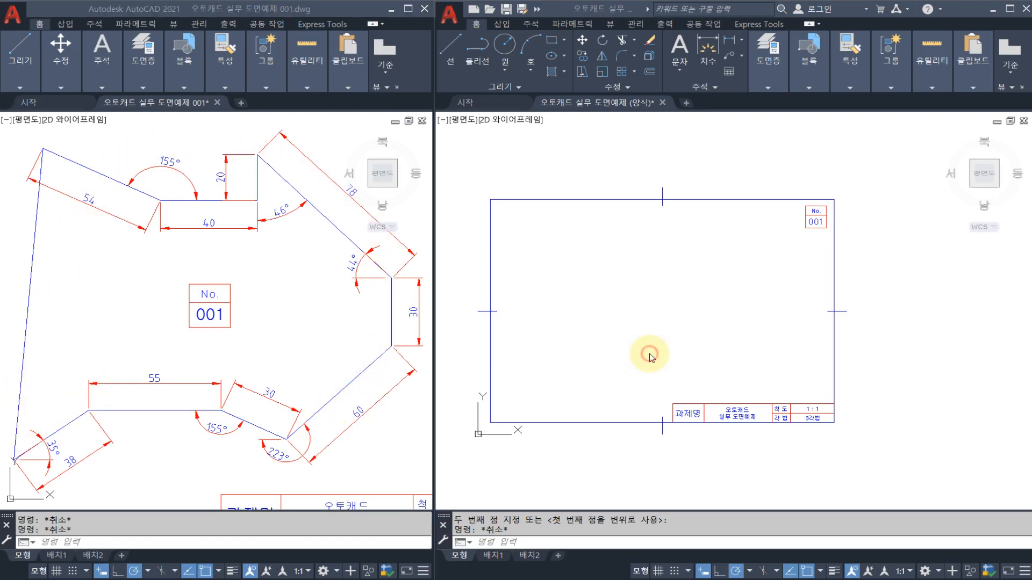
scroll(640, 319, up, 2)
scroll(739, 318, down, 2)
middle_drag(638, 333, 875, 330)
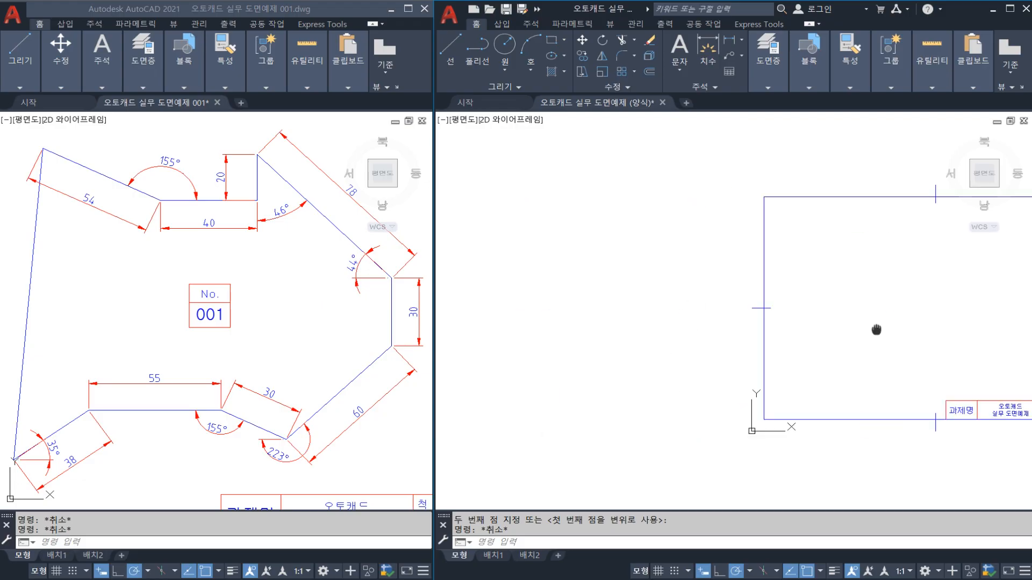
scroll(752, 320, down, 2)
middle_drag(550, 320, 681, 320)
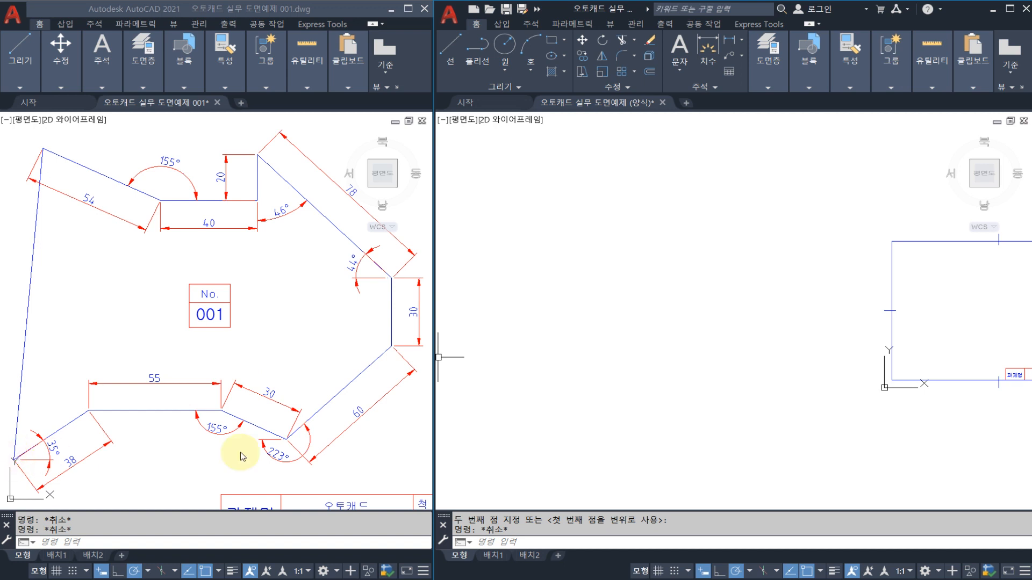
text(L)
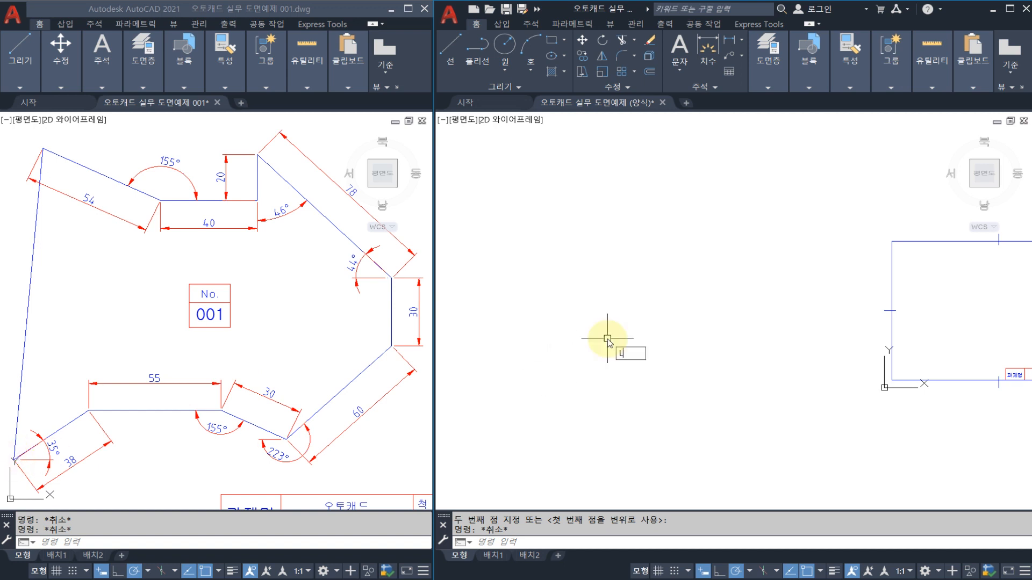
key(Return)
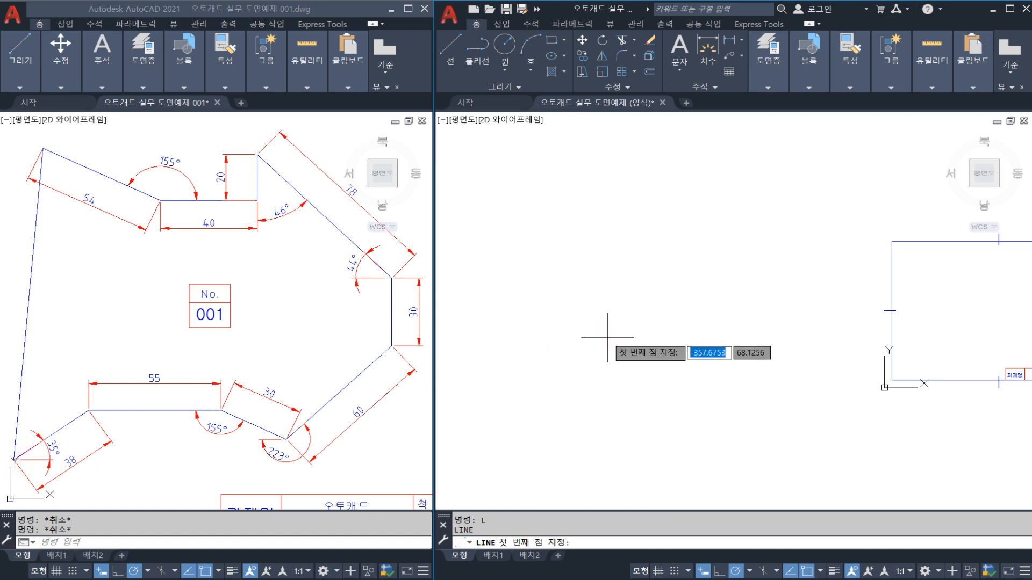
click(610, 366)
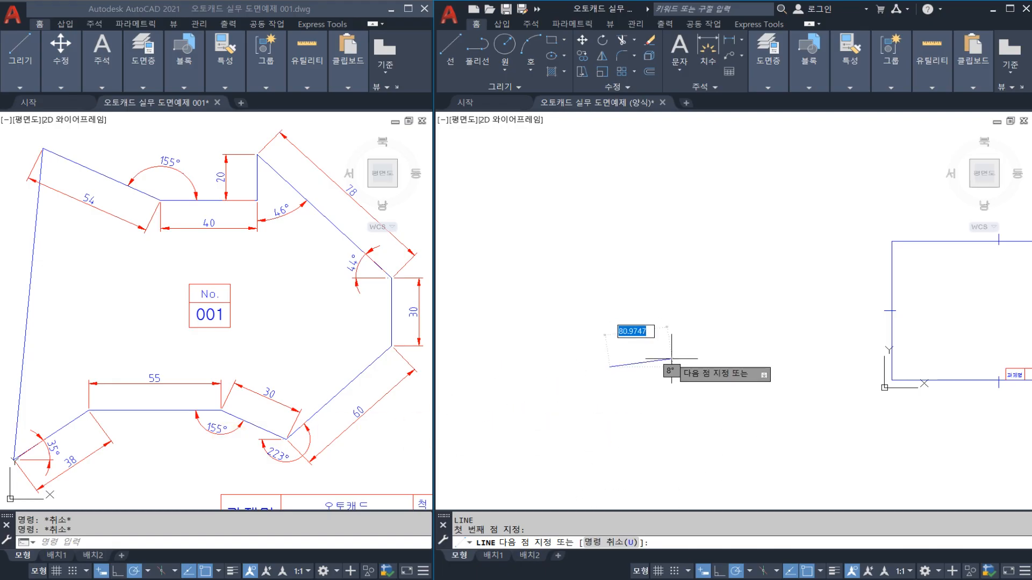
text(38)
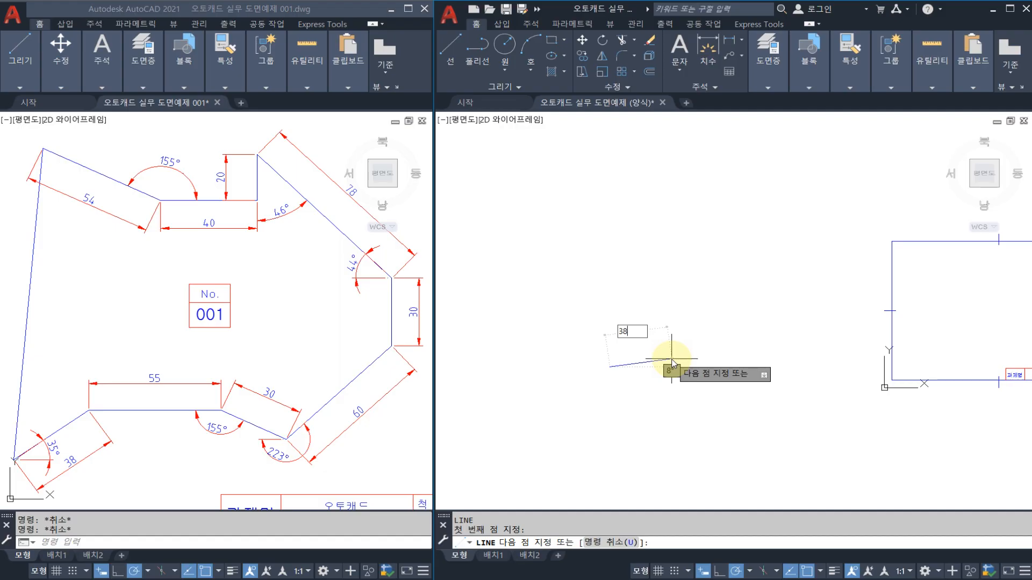
key(Tab)
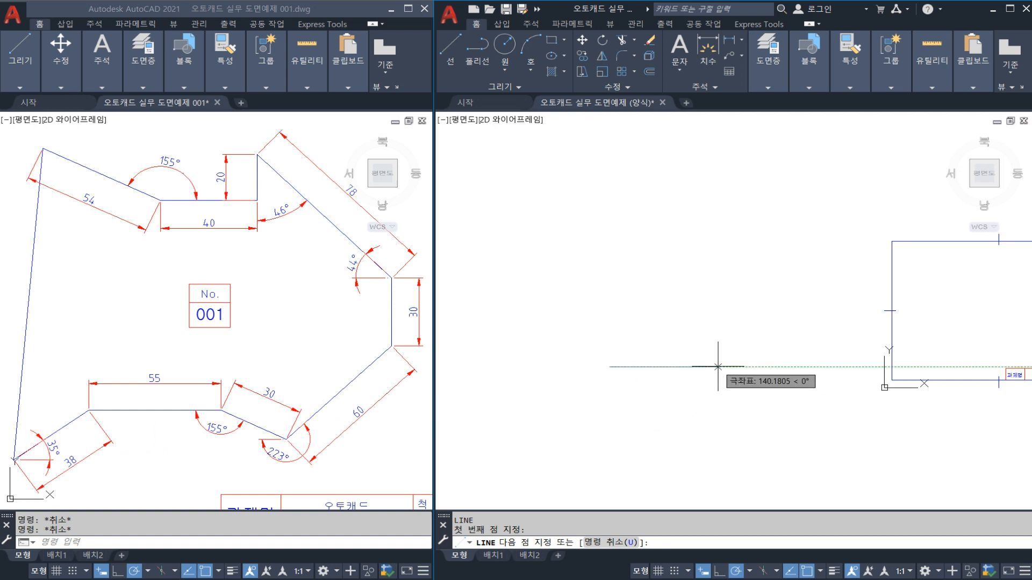
text(38)
key(Tab)
text(35)
key(Return)
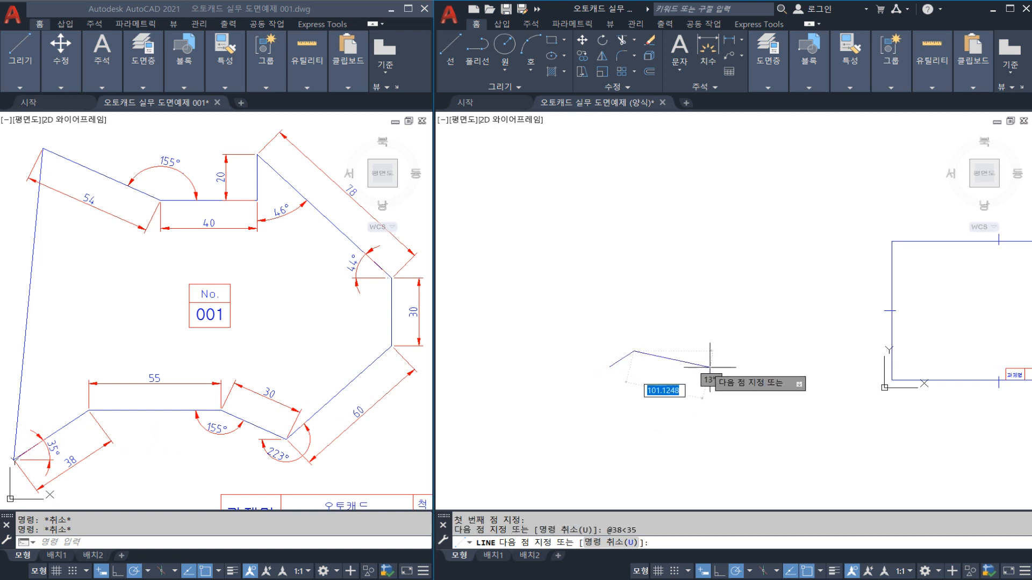
Continue the line with a horizontal segment 55 long towards the right.
scroll(672, 349, up, 2)
scroll(624, 334, up, 2)
middle_drag(672, 309, 673, 367)
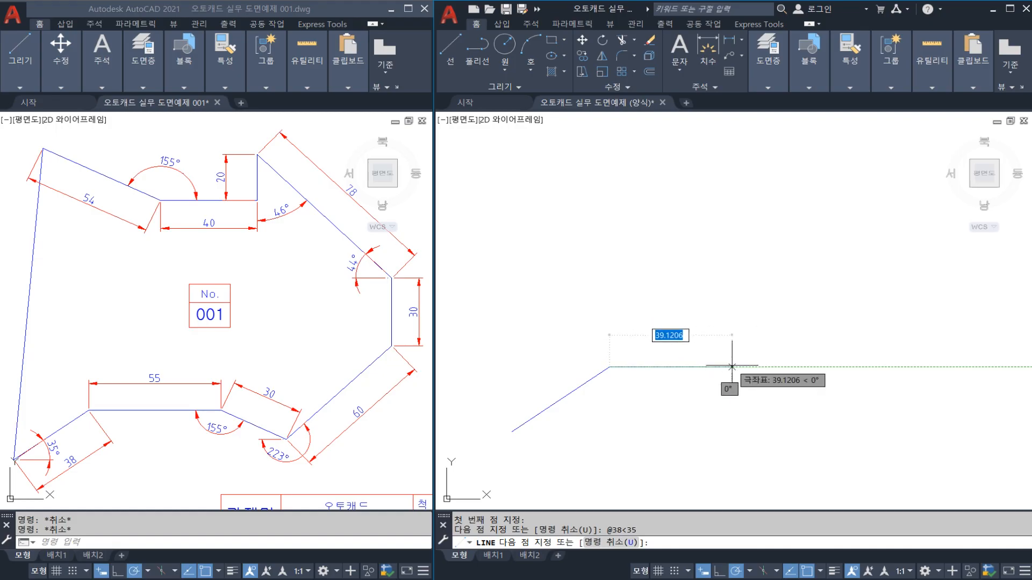
text(5)
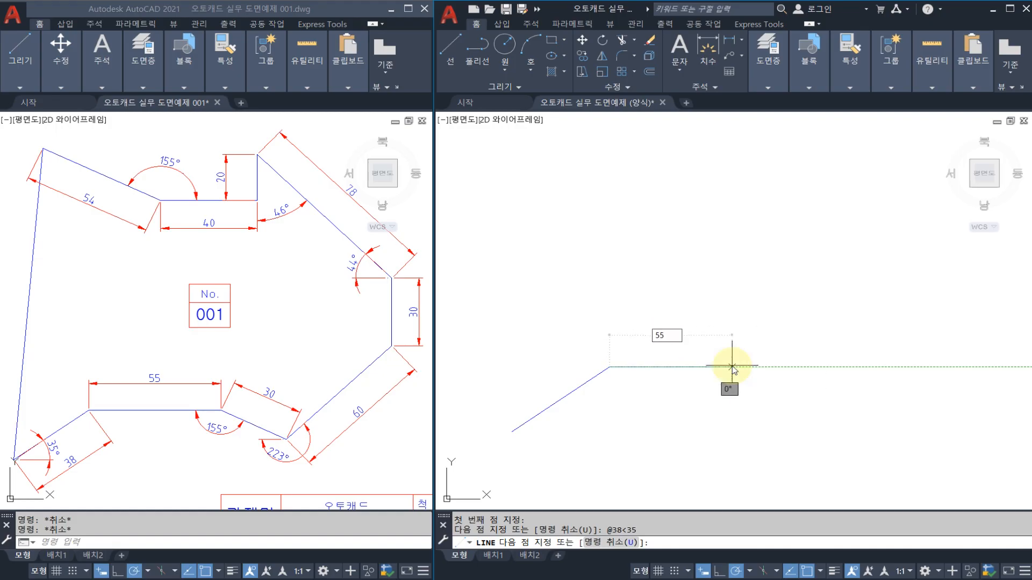
text(5)
key(Return)
middle_drag(752, 274, 695, 276)
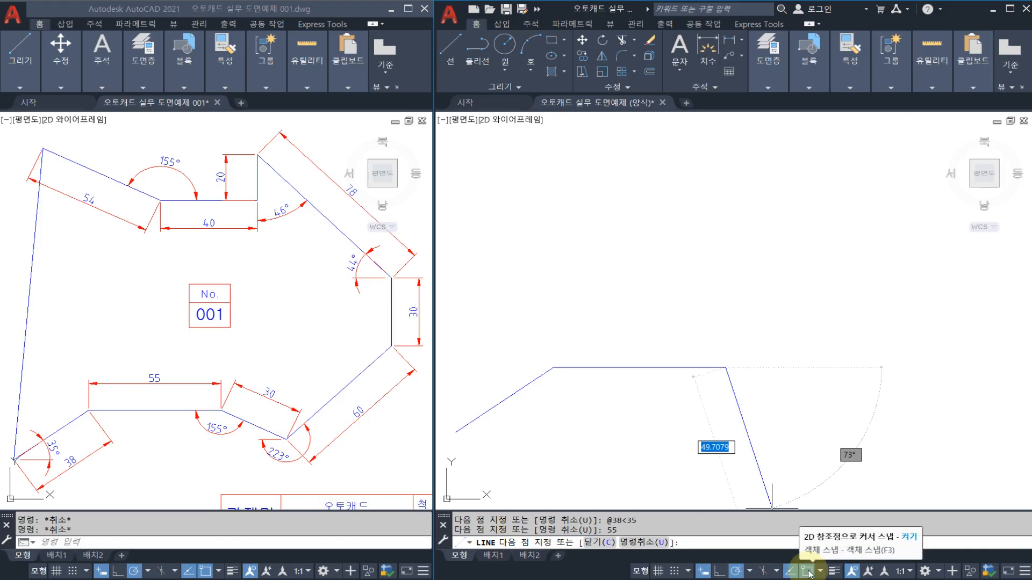
click(735, 570)
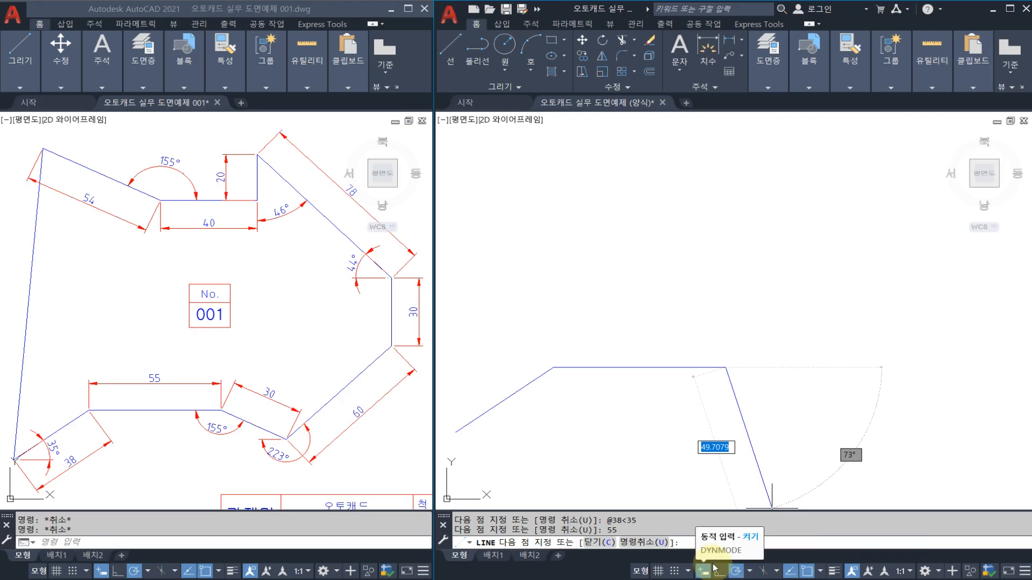
click(720, 571)
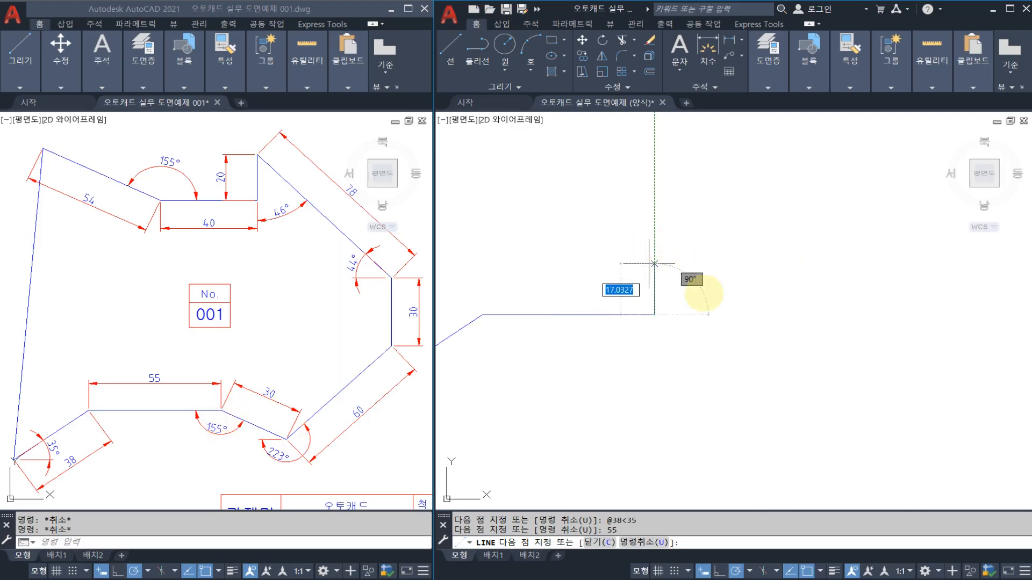
mouse_move(747, 243)
mouse_down()
mouse_move(740, 235)
mouse_move(900, 234)
mouse_move(890, 256)
mouse_up()
drag(916, 300, 934, 282)
drag(989, 243, 970, 239)
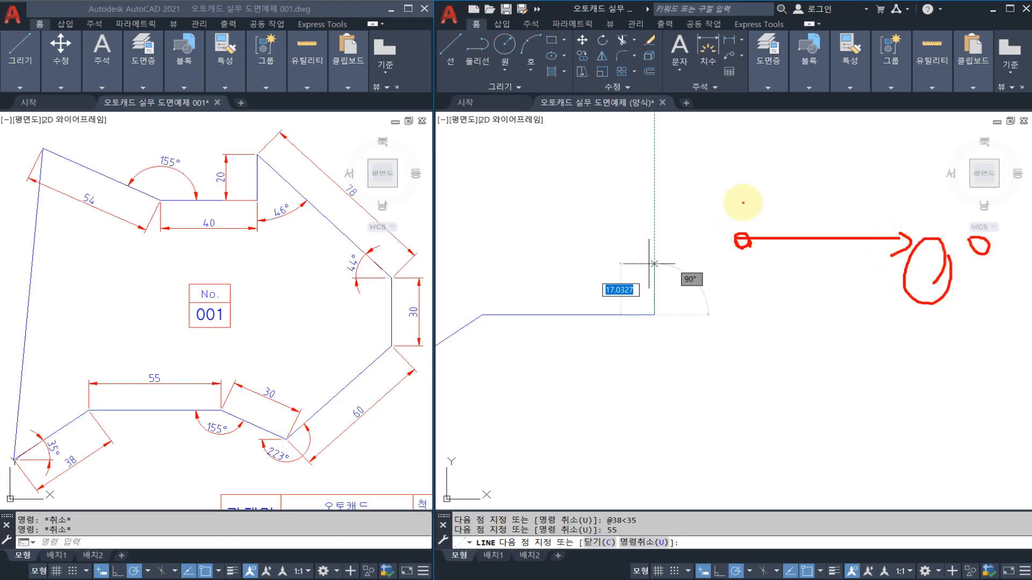
mouse_move(744, 222)
mouse_down()
mouse_move(748, 126)
mouse_move(789, 111)
mouse_move(796, 141)
mouse_move(853, 133)
mouse_up()
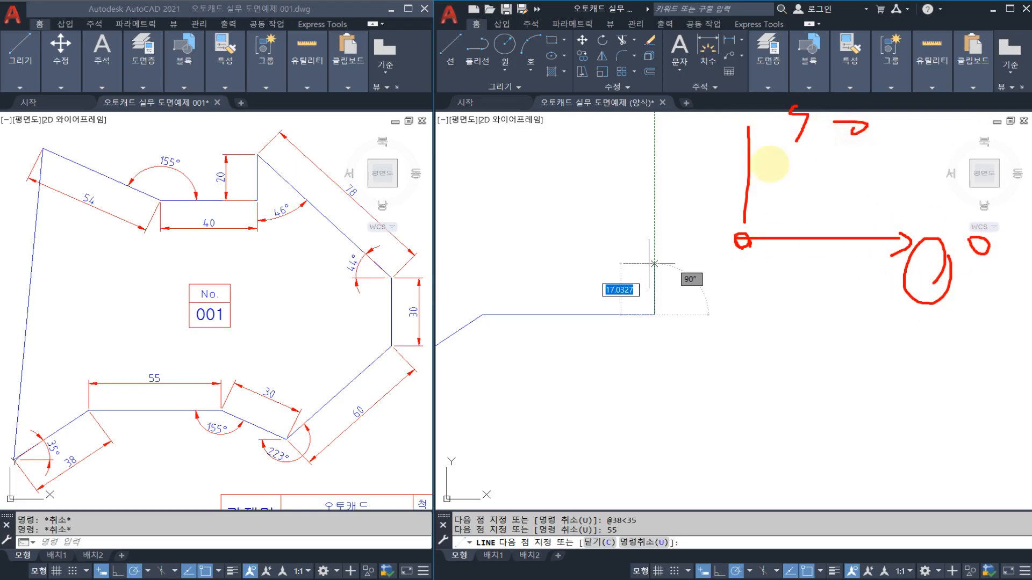
drag(721, 205, 614, 209)
drag(538, 168, 531, 201)
mouse_move(584, 175)
mouse_down()
mouse_move(557, 200)
mouse_move(611, 166)
mouse_up()
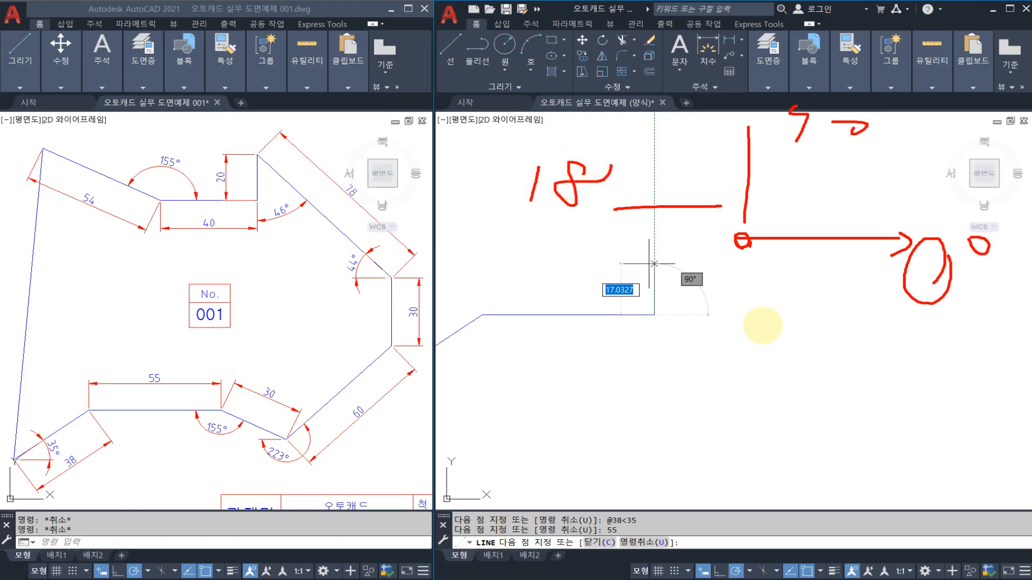
drag(744, 271, 744, 348)
mouse_move(826, 228)
mouse_down()
mouse_move(816, 191)
mouse_move(662, 236)
mouse_move(719, 320)
mouse_up()
mouse_move(721, 398)
mouse_down()
mouse_move(771, 414)
mouse_move(777, 430)
mouse_up()
drag(802, 399, 806, 398)
mouse_move(860, 243)
mouse_down()
mouse_move(801, 341)
mouse_move(645, 357)
mouse_move(652, 408)
mouse_up()
drag(666, 458, 721, 462)
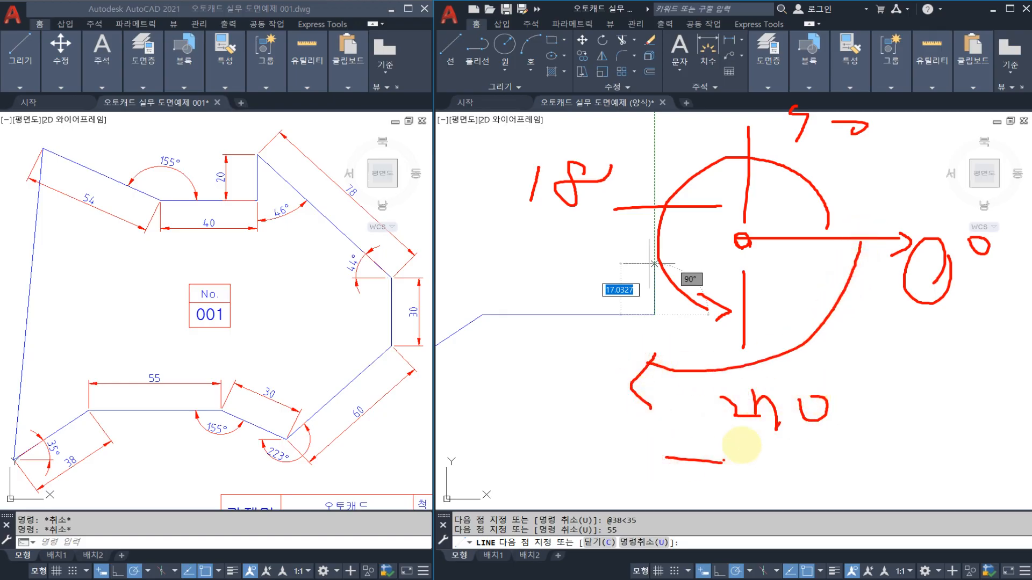
mouse_move(848, 233)
mouse_down()
mouse_move(843, 256)
mouse_move(753, 327)
mouse_move(755, 343)
mouse_up()
drag(760, 276, 793, 278)
mouse_move(815, 261)
mouse_down()
mouse_move(808, 298)
mouse_move(838, 266)
mouse_up()
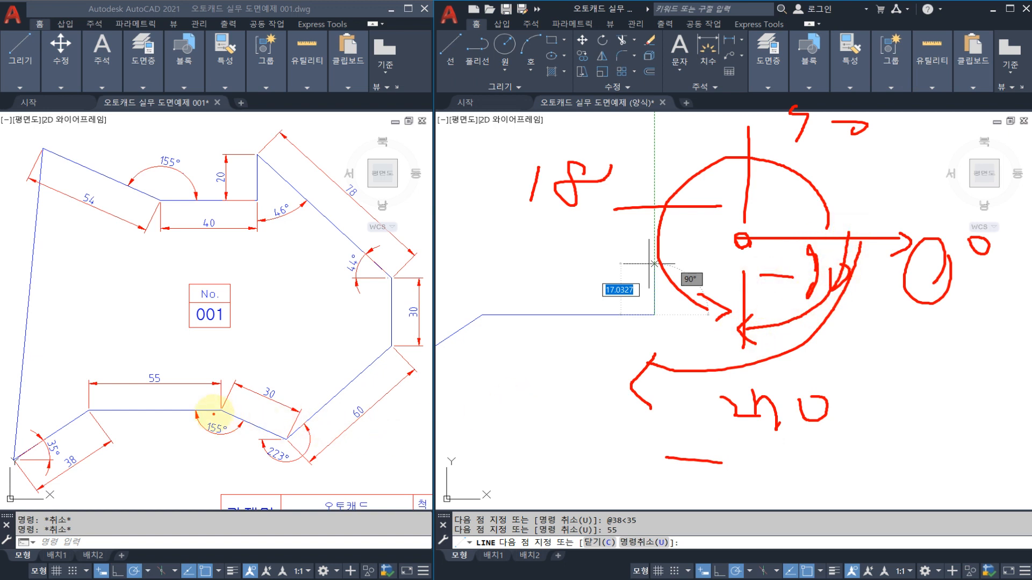
drag(221, 410, 298, 410)
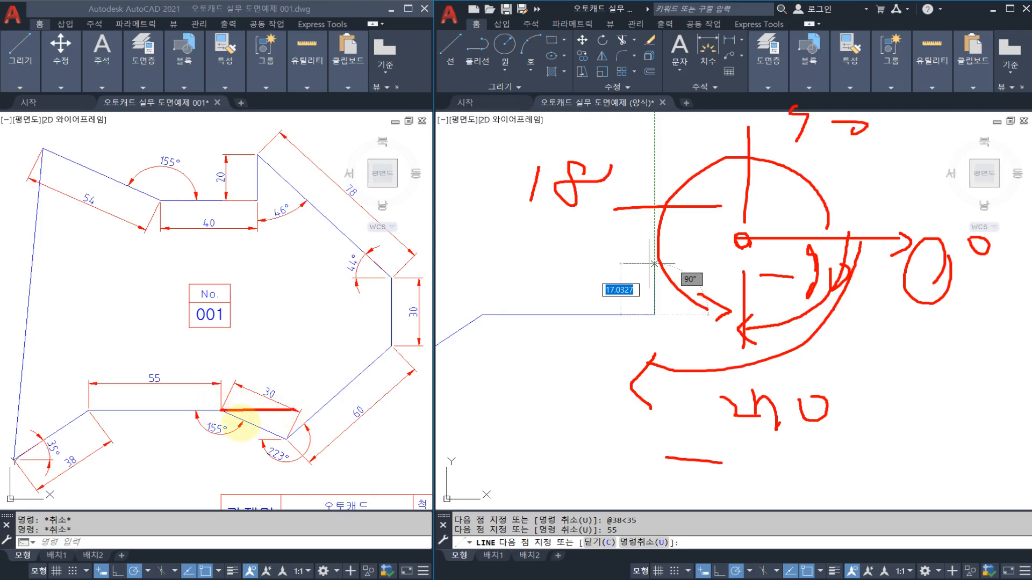
drag(223, 412, 279, 433)
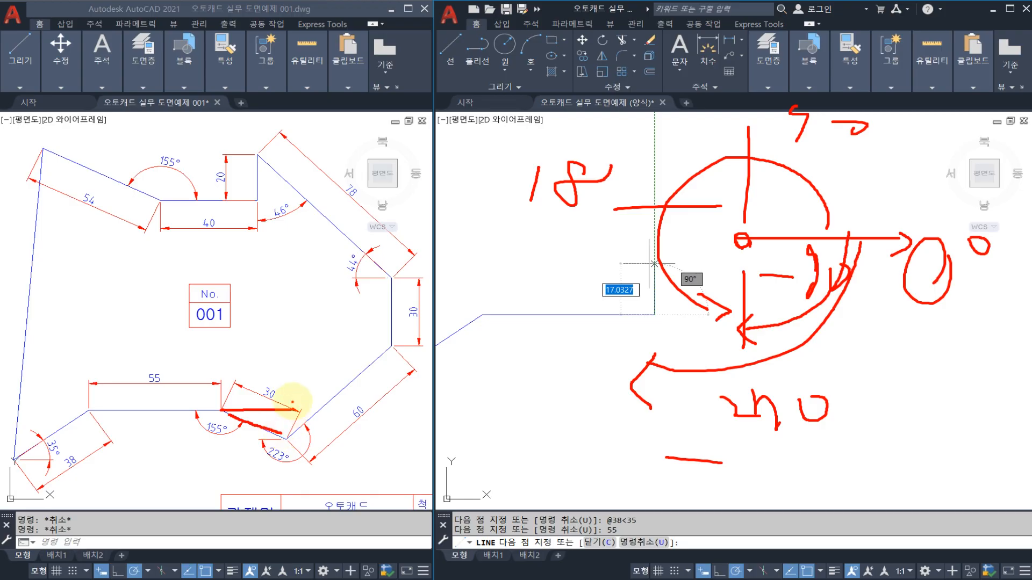
mouse_move(281, 386)
mouse_down()
mouse_move(267, 379)
mouse_move(295, 404)
mouse_up()
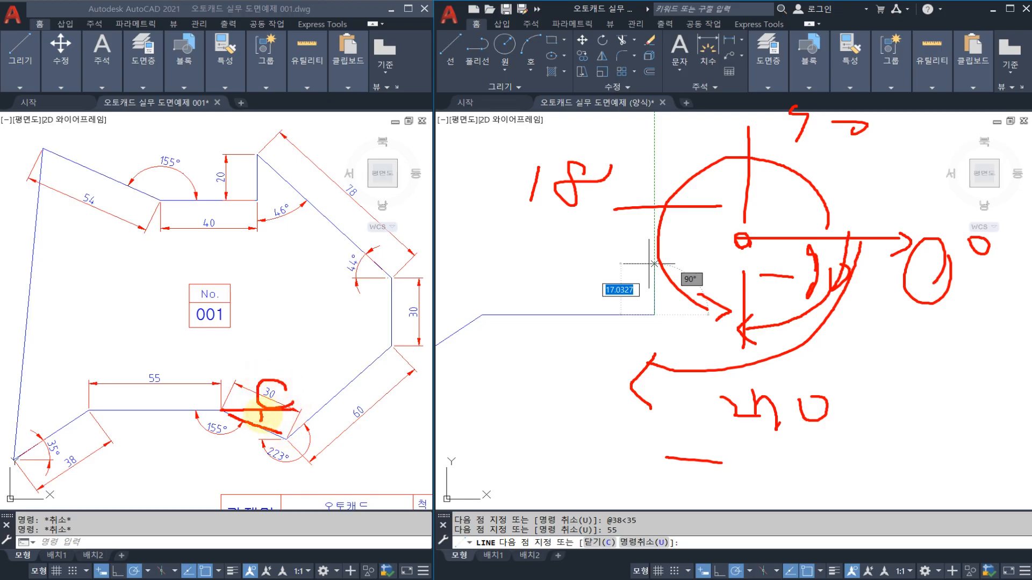
mouse_move(200, 414)
mouse_down()
mouse_move(204, 444)
mouse_move(221, 447)
mouse_move(221, 486)
mouse_move(232, 472)
mouse_up()
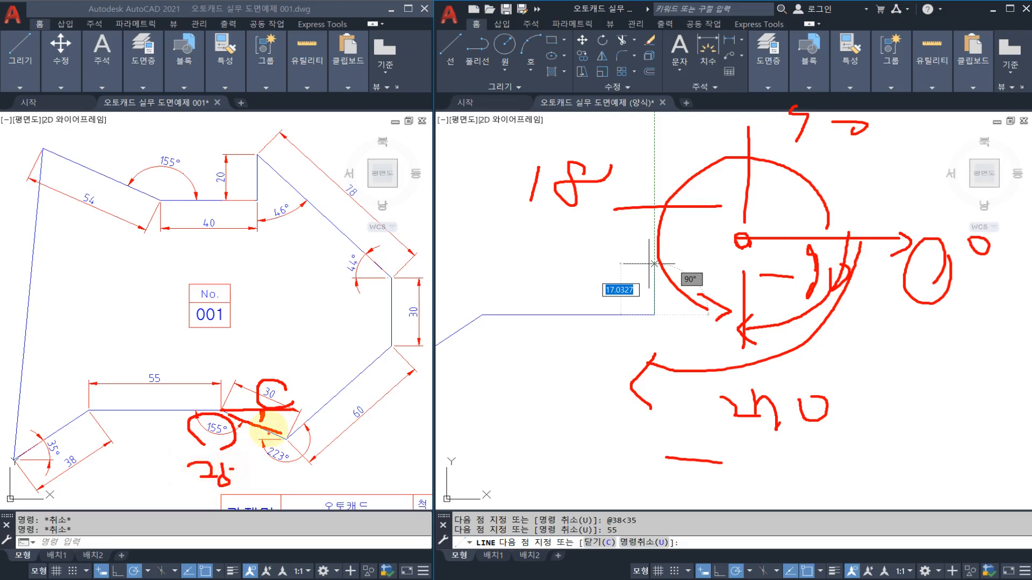
drag(277, 414, 279, 429)
drag(486, 427, 549, 436)
mouse_move(563, 412)
mouse_down()
mouse_move(574, 440)
mouse_move(564, 436)
mouse_up()
drag(566, 413, 593, 416)
key(Escape)
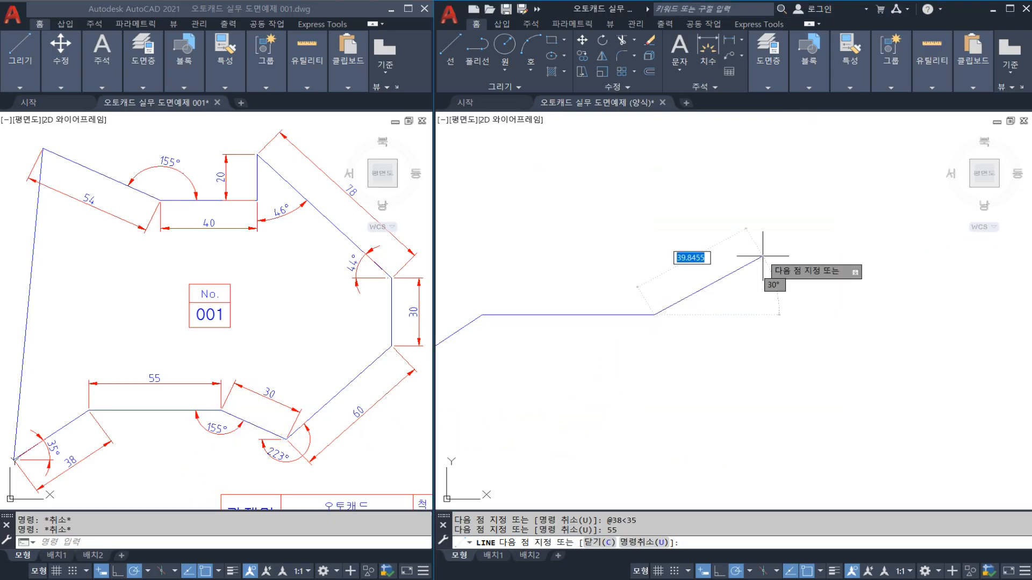
Continue the line with a segment 30 long at -25°.
text(30)
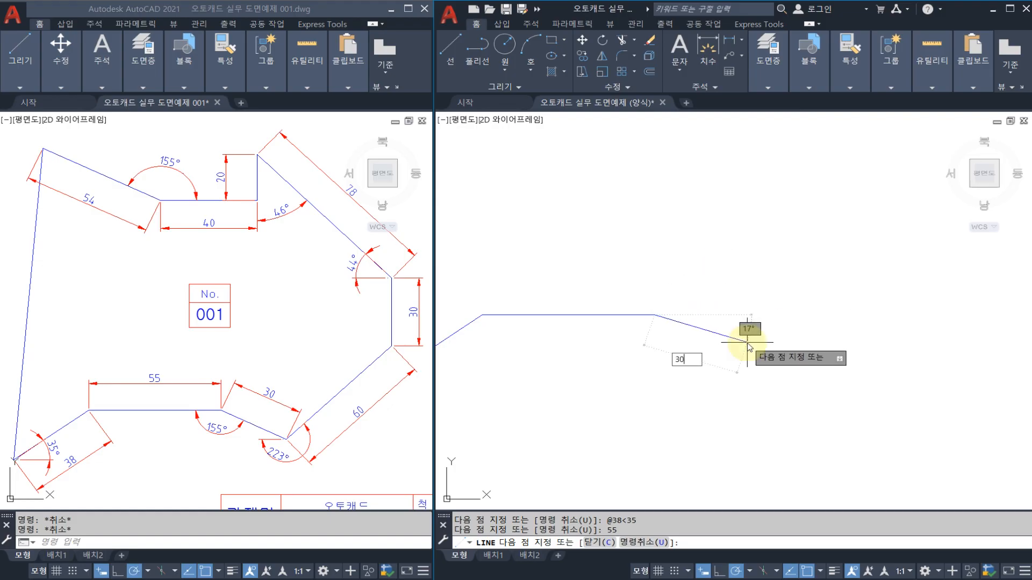
key(Tab)
text(-2)
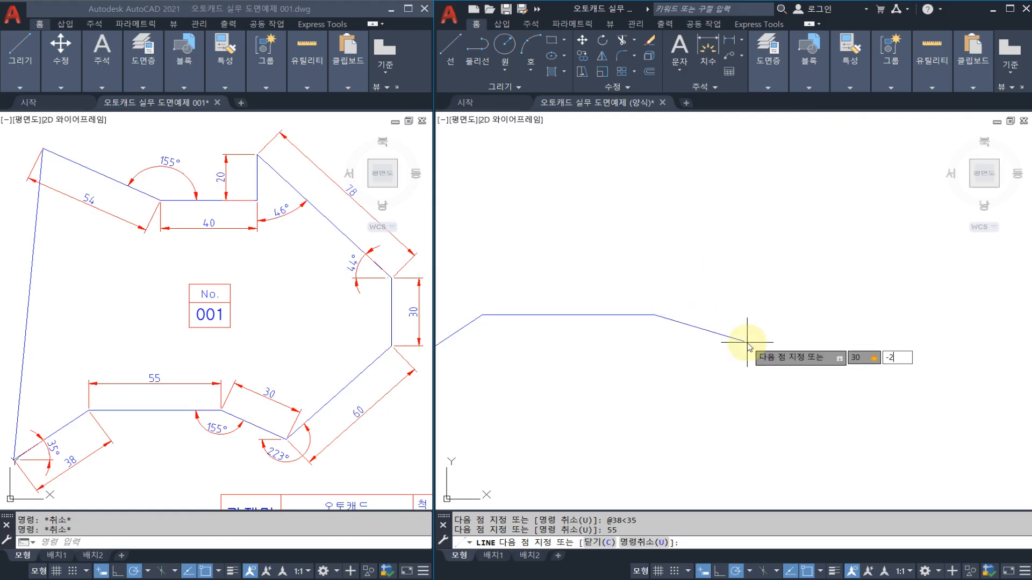
text(5)
key(Return)
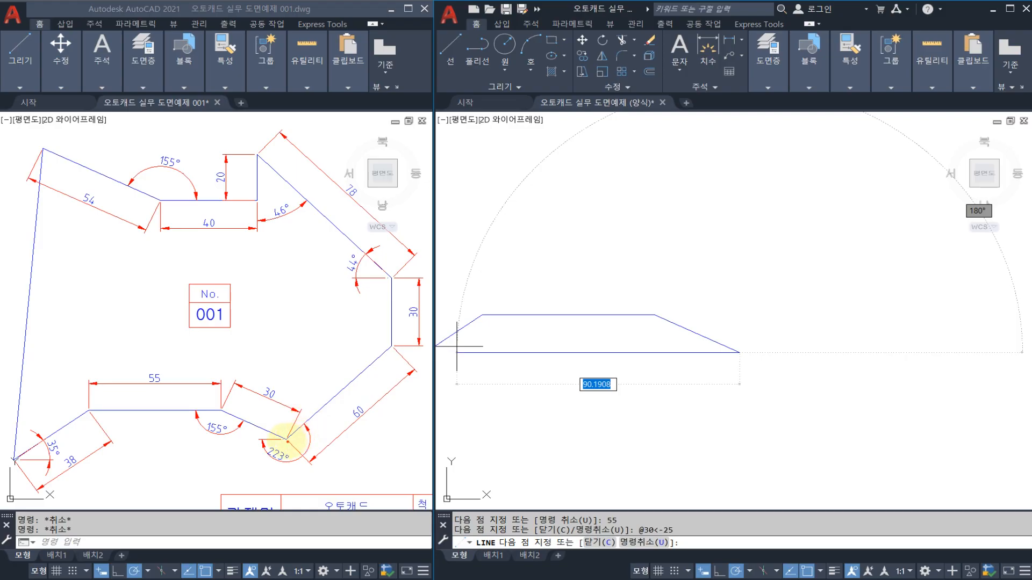
drag(286, 440, 411, 442)
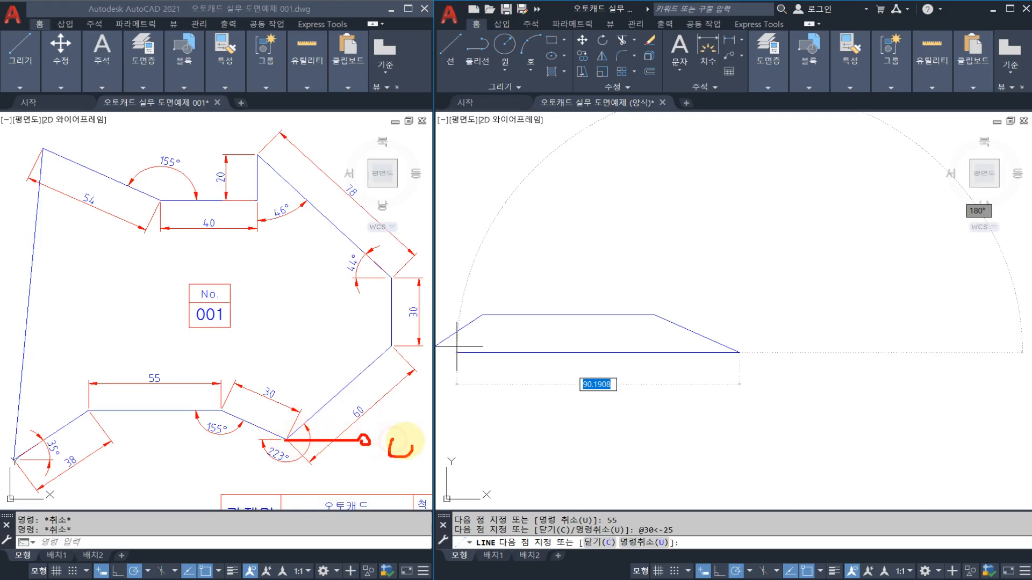
drag(311, 417, 320, 424)
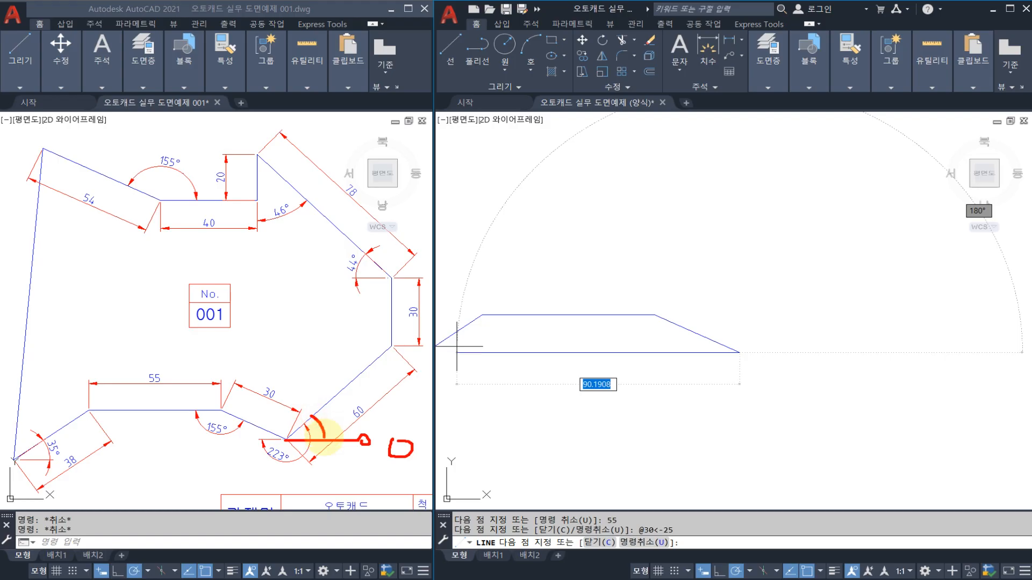
drag(299, 477, 342, 492)
drag(314, 440, 289, 464)
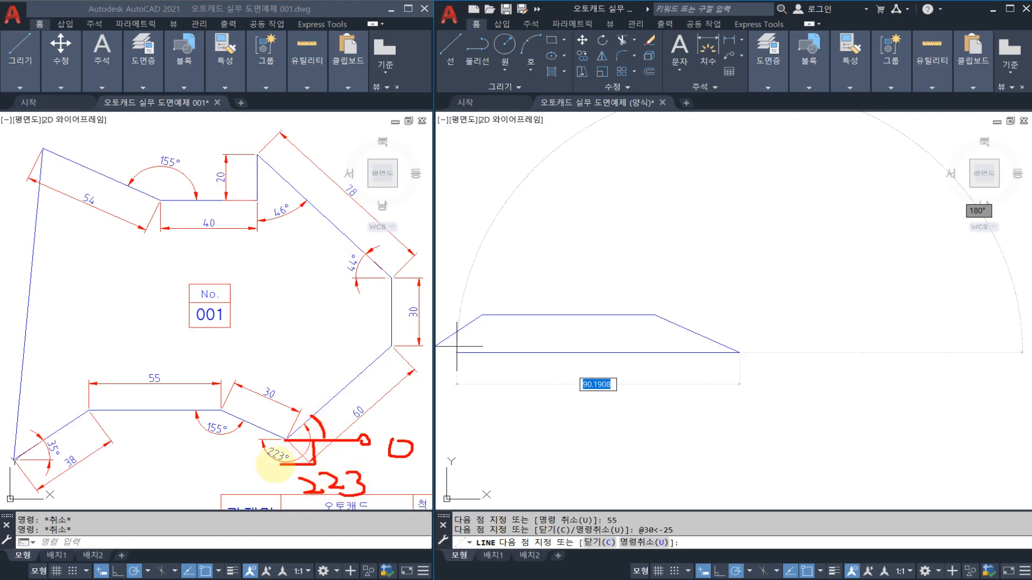
drag(390, 490, 411, 485)
drag(457, 471, 453, 487)
mouse_move(510, 467)
mouse_down()
mouse_move(501, 482)
mouse_move(536, 466)
mouse_move(547, 441)
mouse_up()
mouse_move(516, 446)
mouse_down()
mouse_move(596, 457)
mouse_move(579, 473)
mouse_up()
mouse_move(612, 446)
mouse_down()
mouse_move(647, 454)
mouse_move(617, 477)
mouse_up()
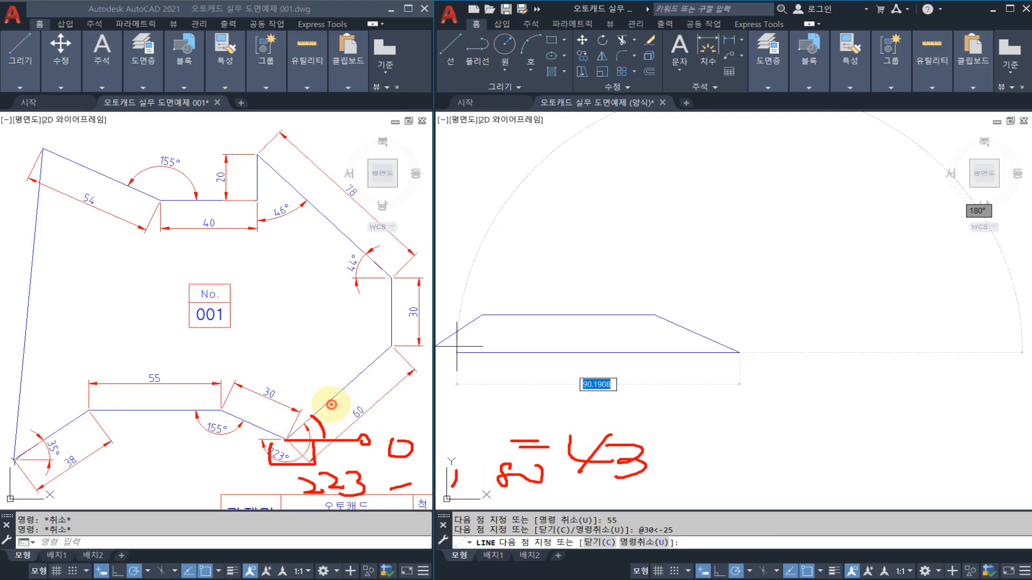
drag(331, 405, 329, 433)
mouse_move(335, 402)
mouse_down()
mouse_move(338, 433)
mouse_move(270, 463)
mouse_move(269, 449)
mouse_up()
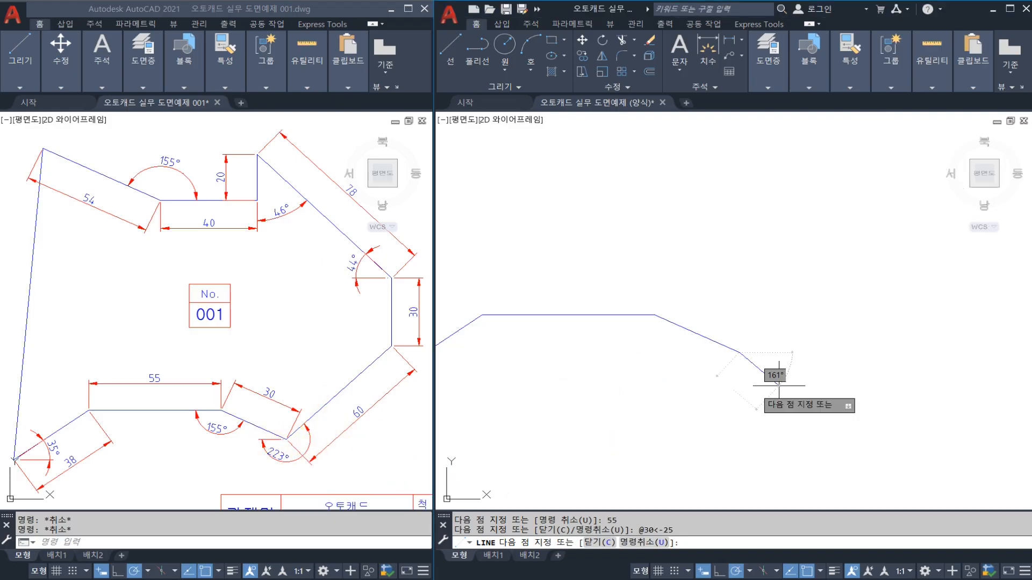
key(Escape)
Continue the line with a segment 60 long at 43° and a vertical segment 30 long upwards.
text(60)
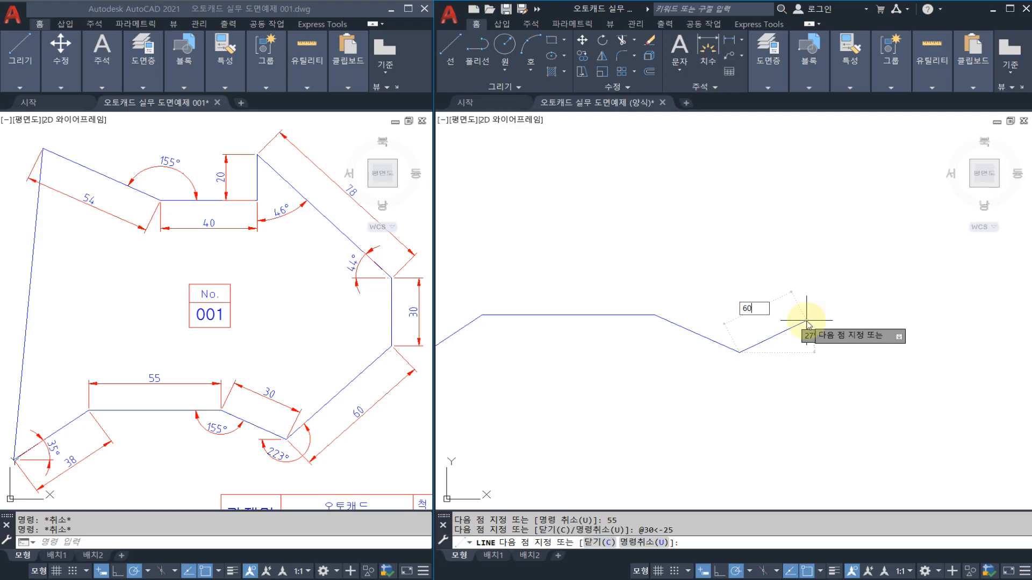
key(Tab)
text(44)
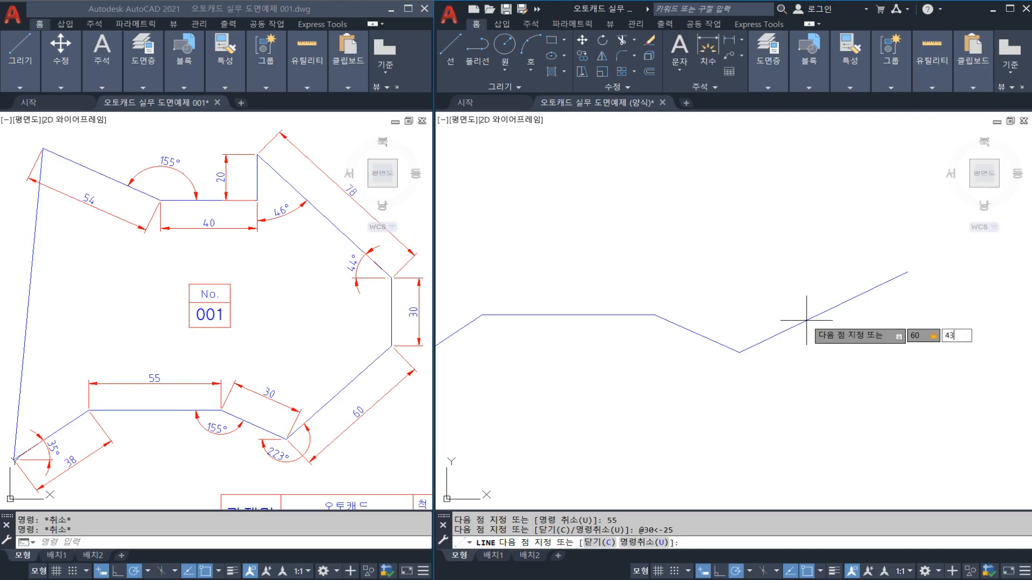
key(Return)
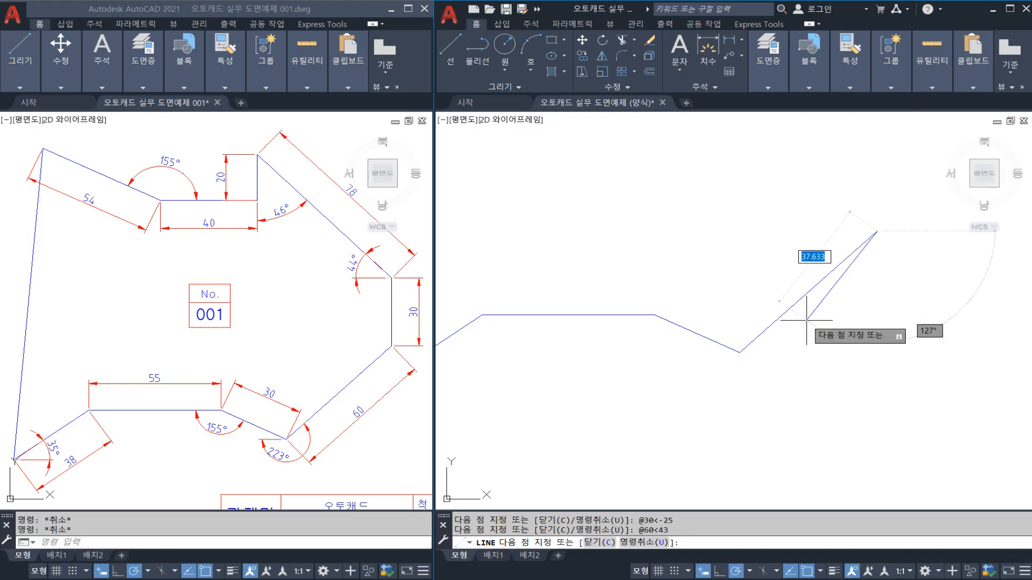
scroll(792, 260, down, 4)
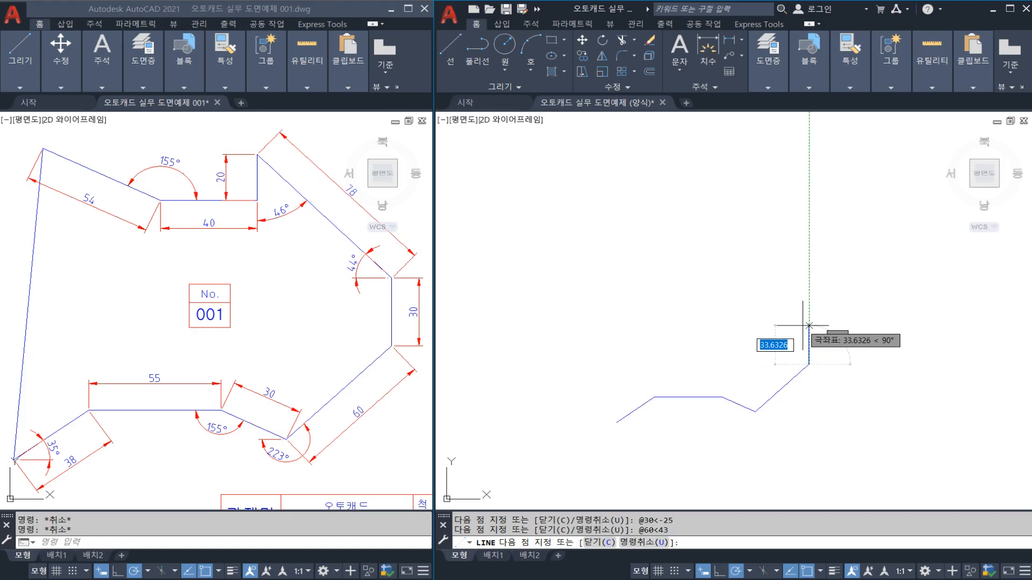
text(30)
key(Return)
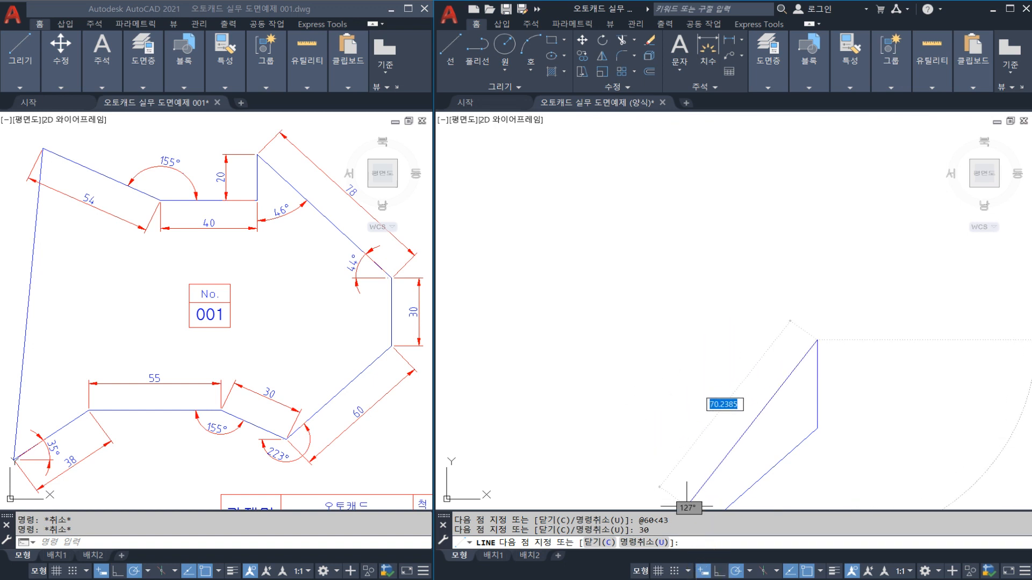
Switch to Calculator, compute 180 - 44 for the next segment's angle, and return to the drawing.
click(710, 579)
drag(405, 171, 558, 155)
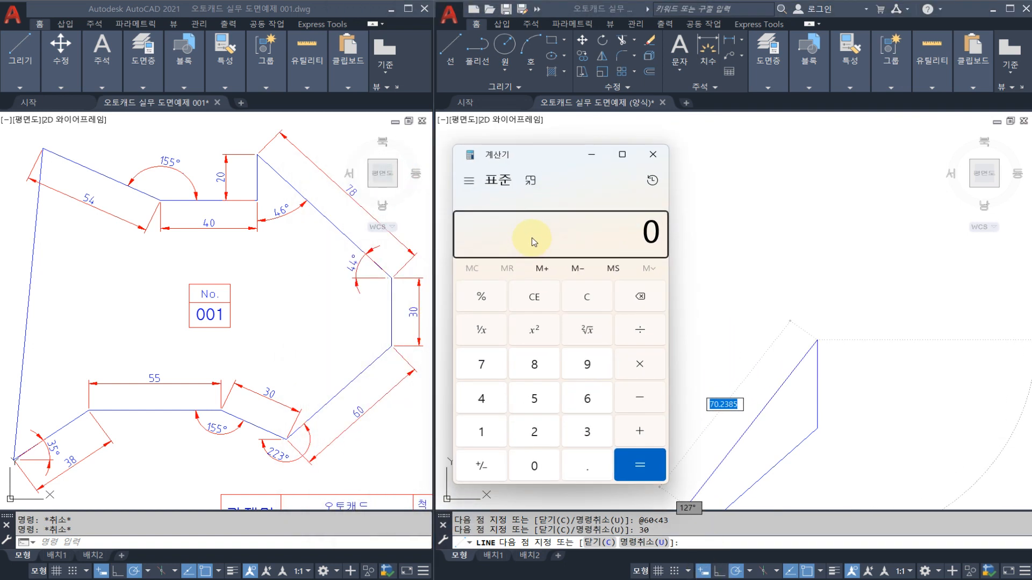
text(180 - 44)
key(Return)
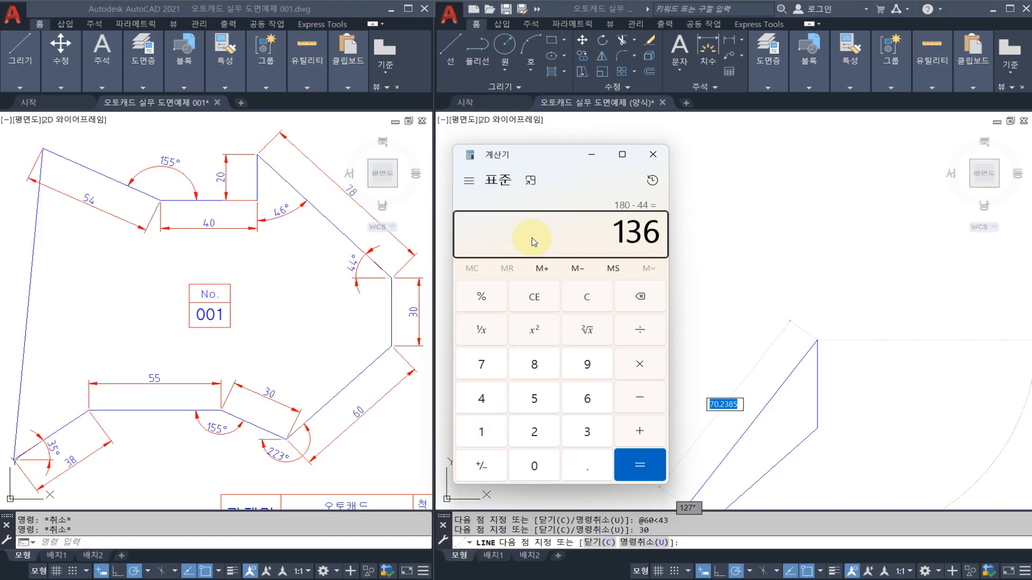
click(591, 154)
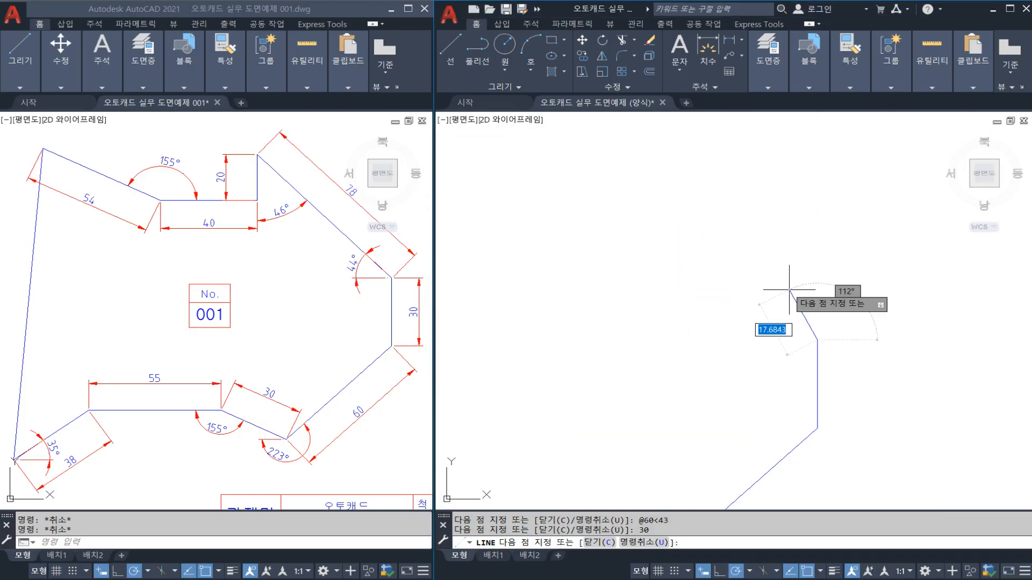
Continue the line with a segment 78 long at 136°, running up and to the left.
text(7)
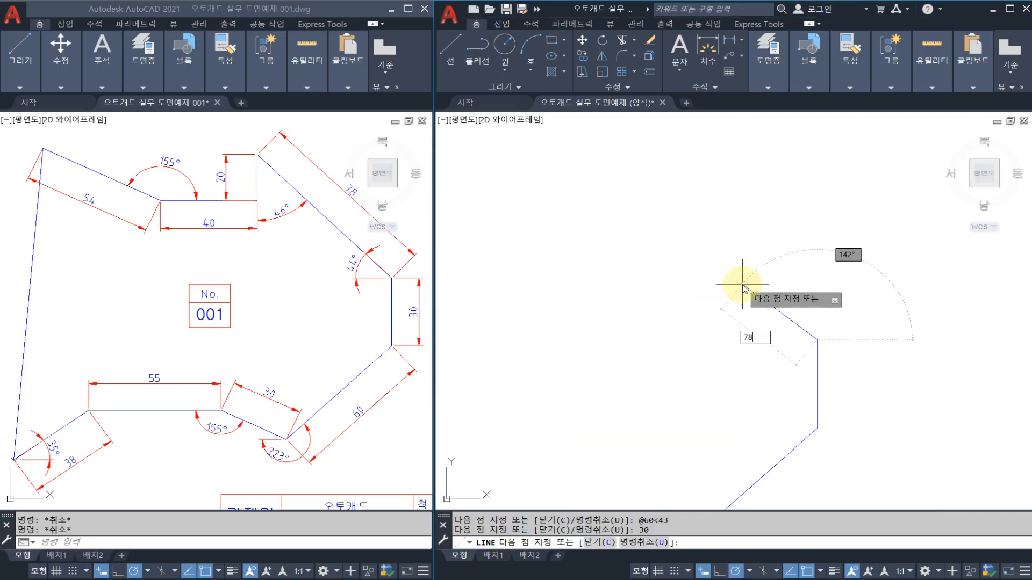
text(8)
key(Tab)
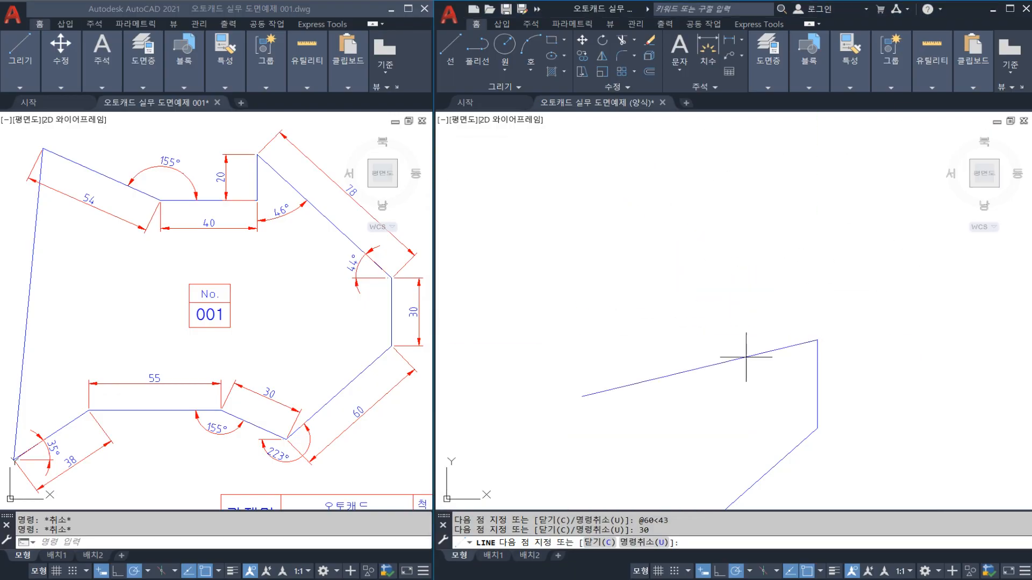
click(750, 579)
click(750, 579)
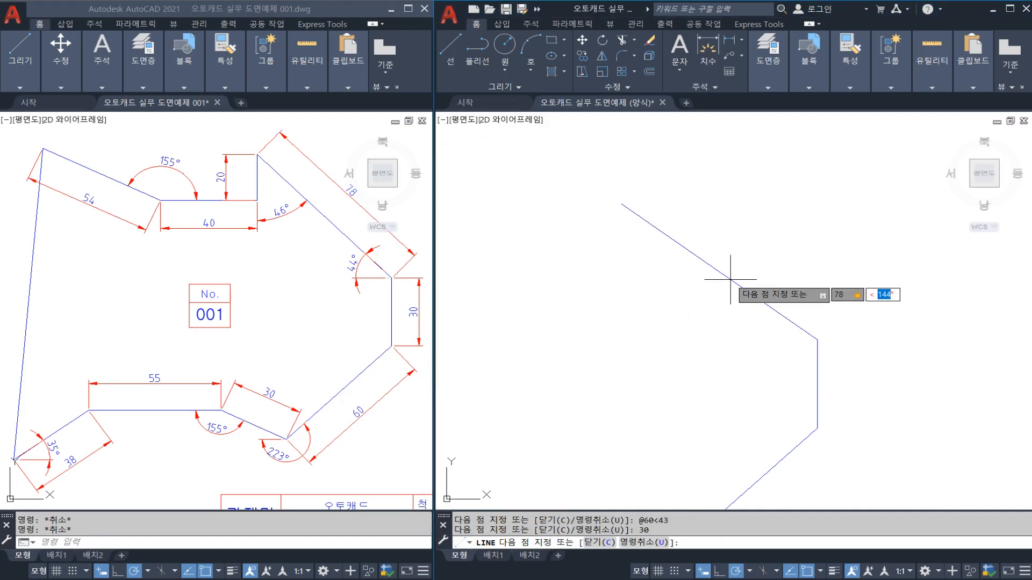
text(136)
text(<)
text(1)
text(36)
key(Return)
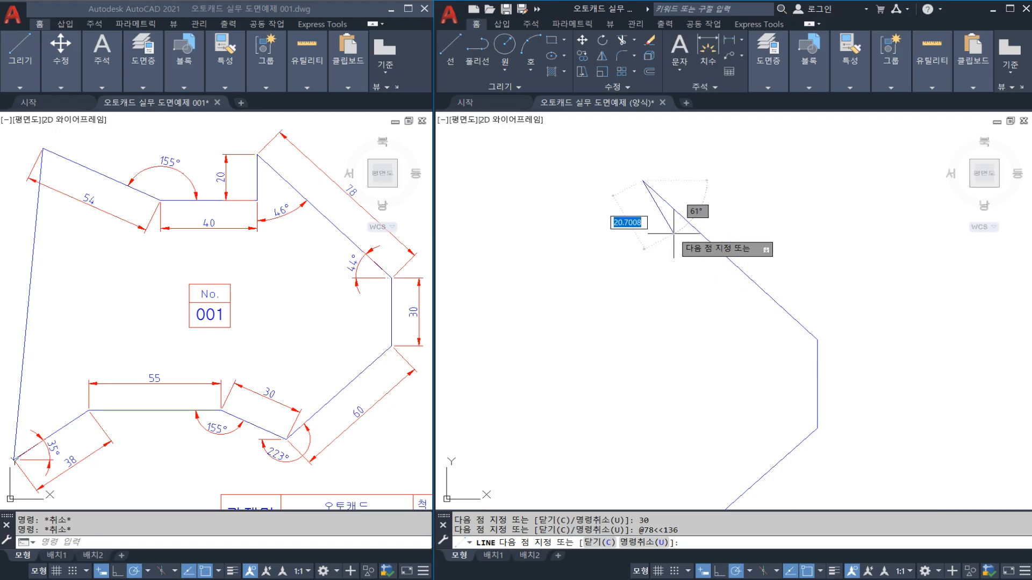
Continue the line with a vertical segment 20 long downwards and a horizontal segment 40 long towards the left.
scroll(608, 227, up, 2)
middle_drag(607, 227, 746, 275)
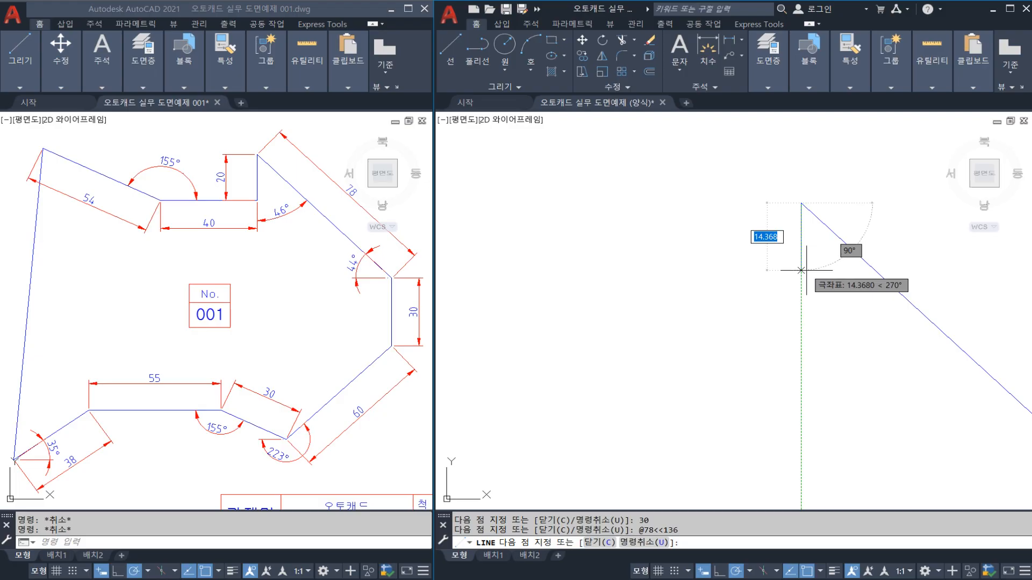
text(20)
key(Return)
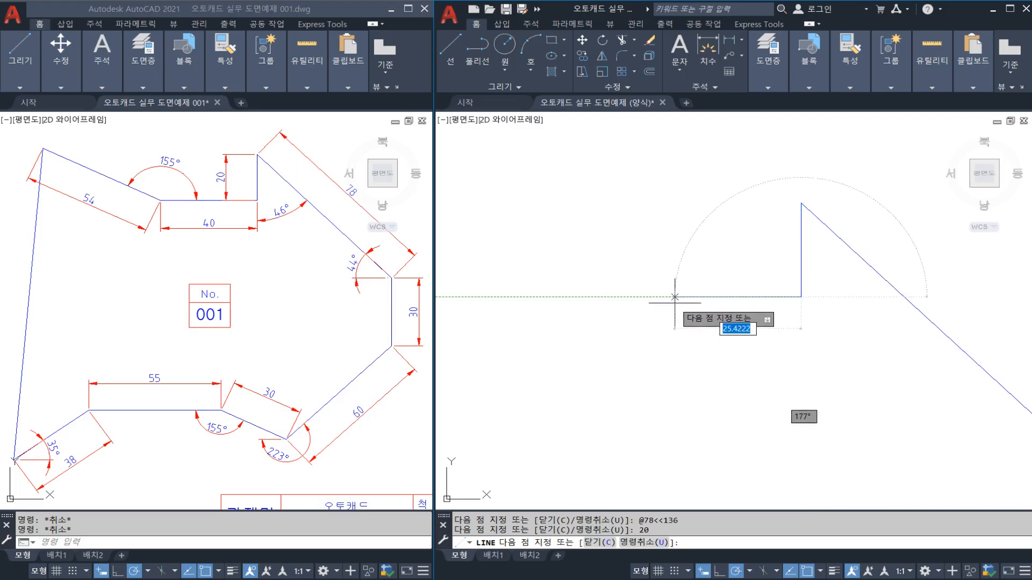
text(40)
key(Return)
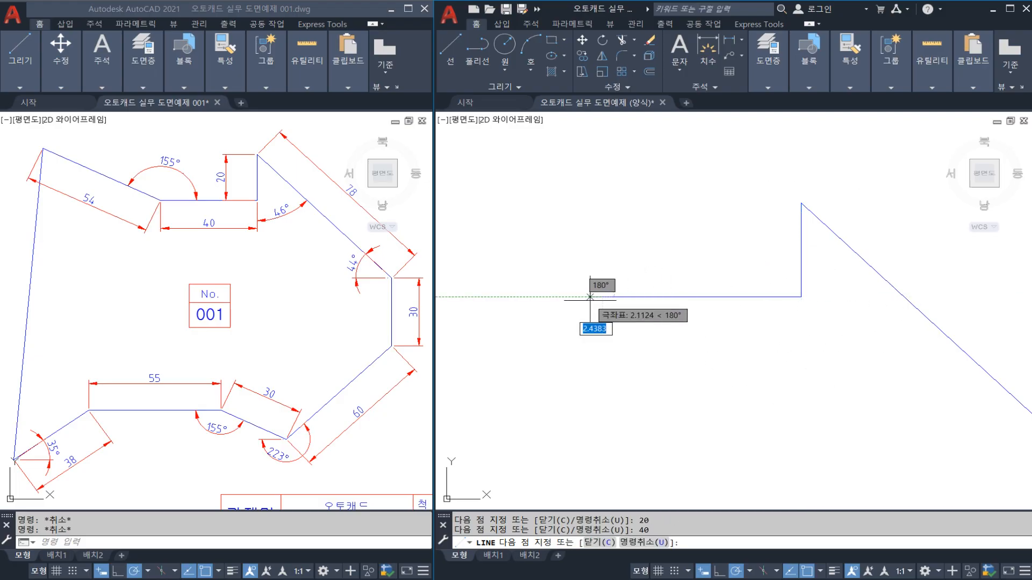
Continue the line with a segment 54 long at 155°.
middle_drag(590, 296, 695, 348)
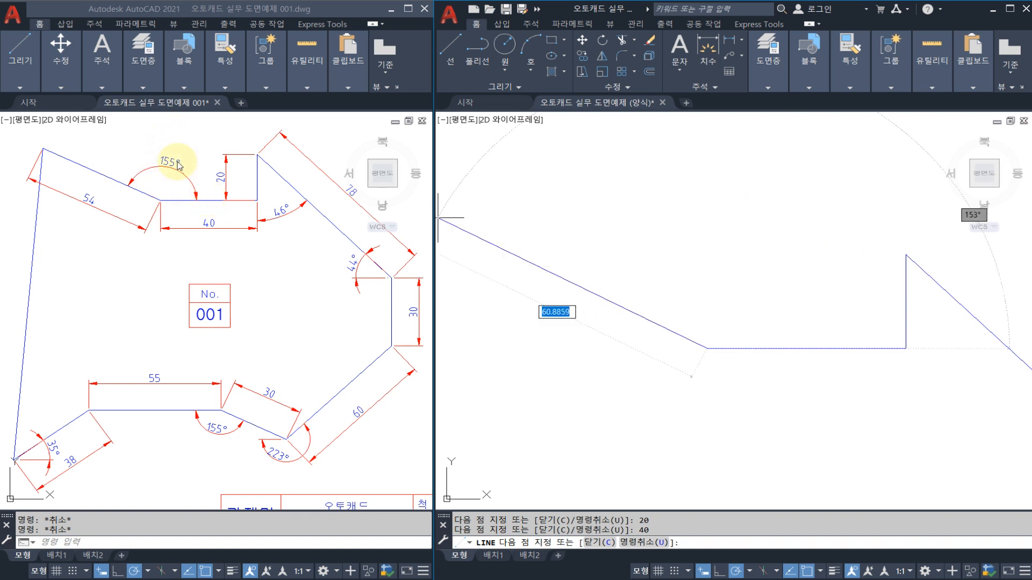
text(54)
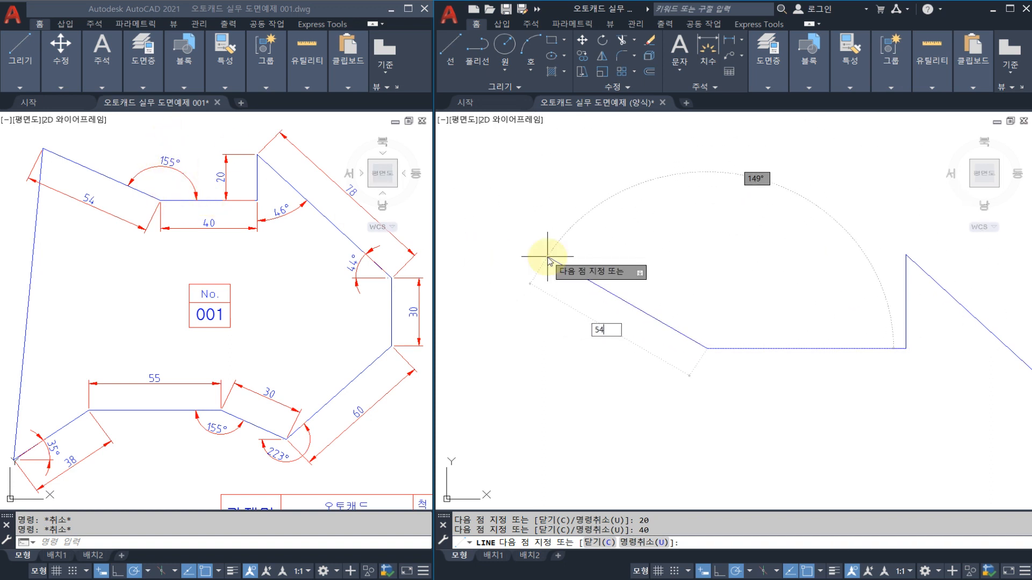
key(Tab)
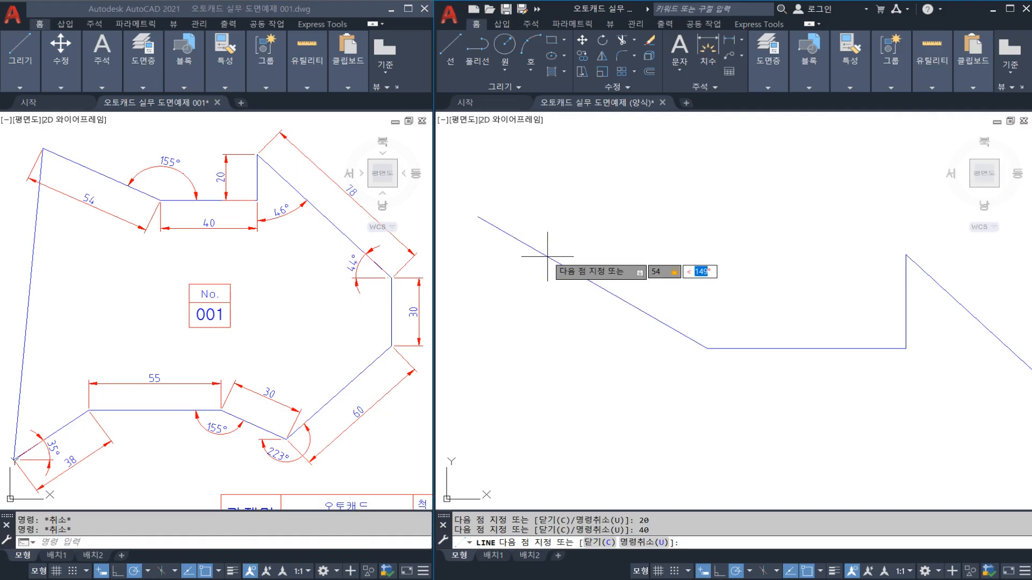
text(155)
key(Return)
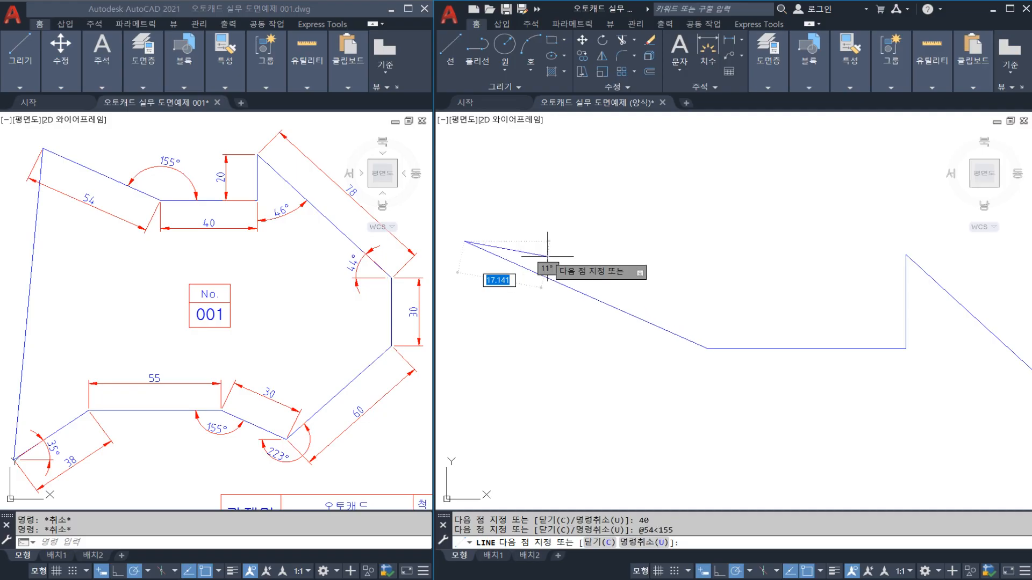
Close the outline back to its starting point with the Line command's Close option and end the command.
scroll(547, 251, down, 4)
scroll(547, 251, down, 2)
scroll(522, 268, up, 5)
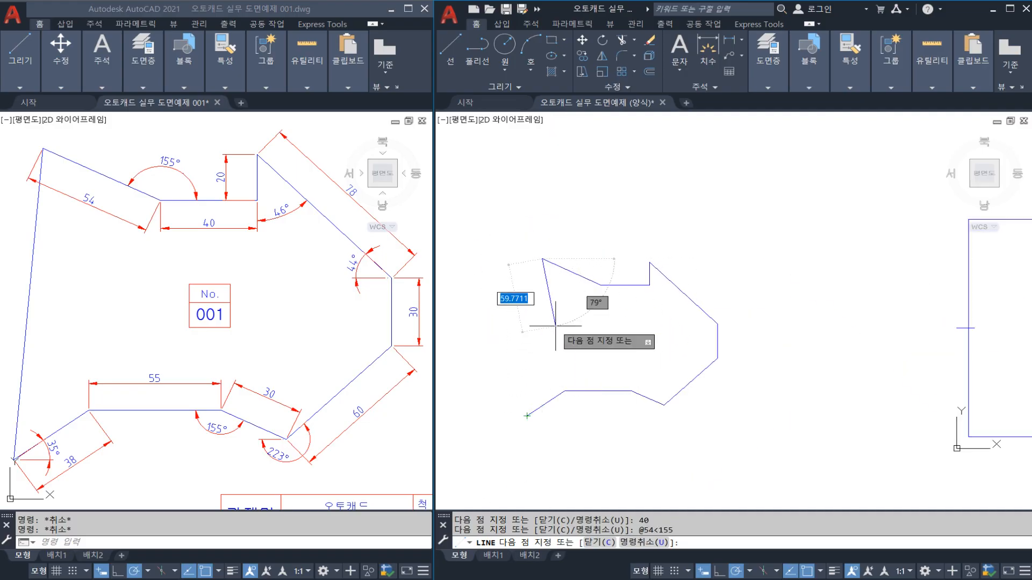
text(C)
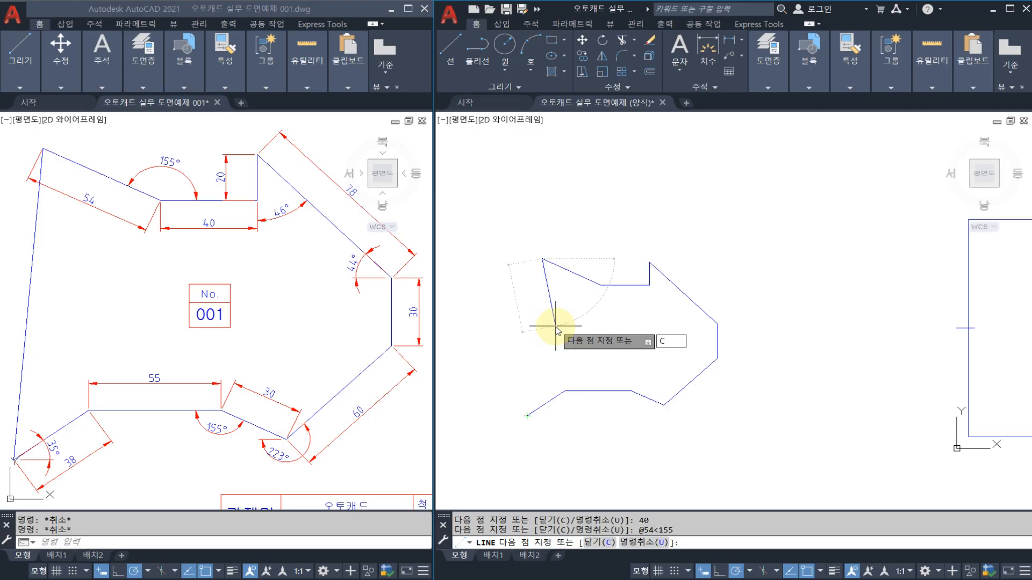
key(Return)
key(Escape)
scroll(570, 325, up, 2)
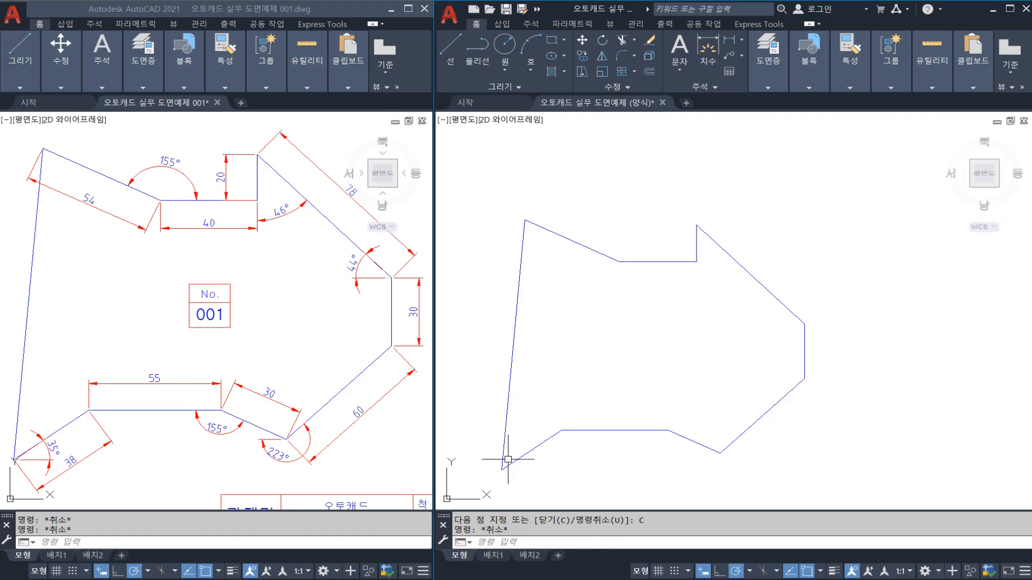
middle_drag(566, 381, 610, 370)
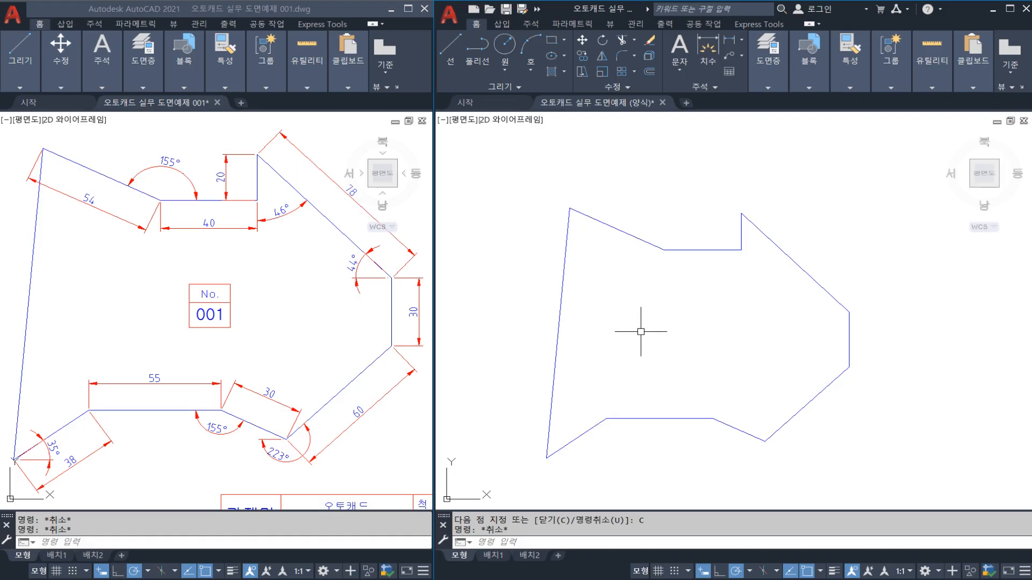
scroll(762, 364, down, 2)
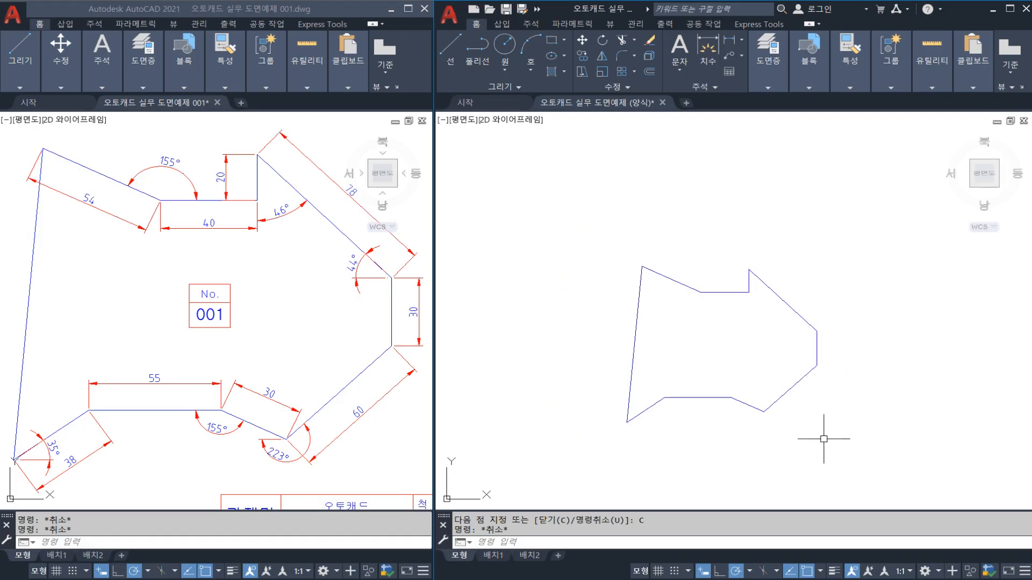
Move the whole closed outline with the Move command into the middle of the template's drawing frame.
click(828, 438)
click(580, 244)
text(M)
key(space)
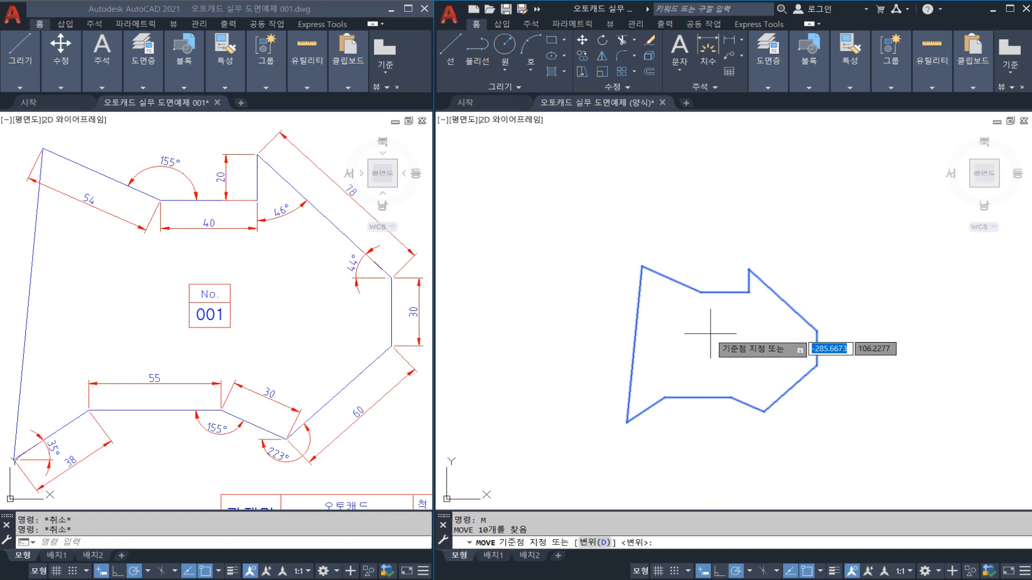
click(709, 335)
scroll(712, 336, down, 5)
middle_drag(800, 343, 617, 320)
scroll(712, 308, up, 5)
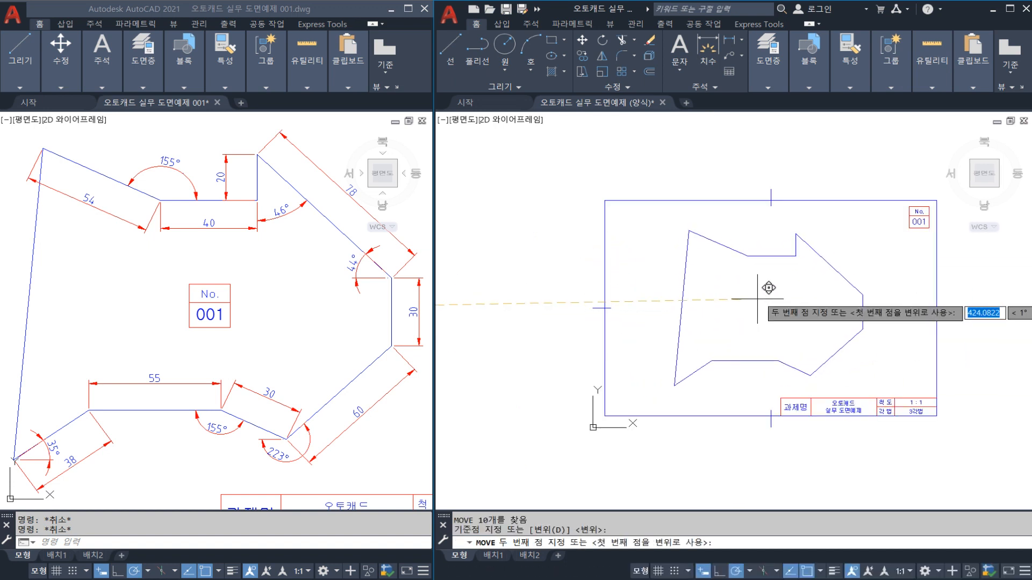
key(Escape)
middle_drag(703, 298, 625, 275)
scroll(675, 297, up, 2)
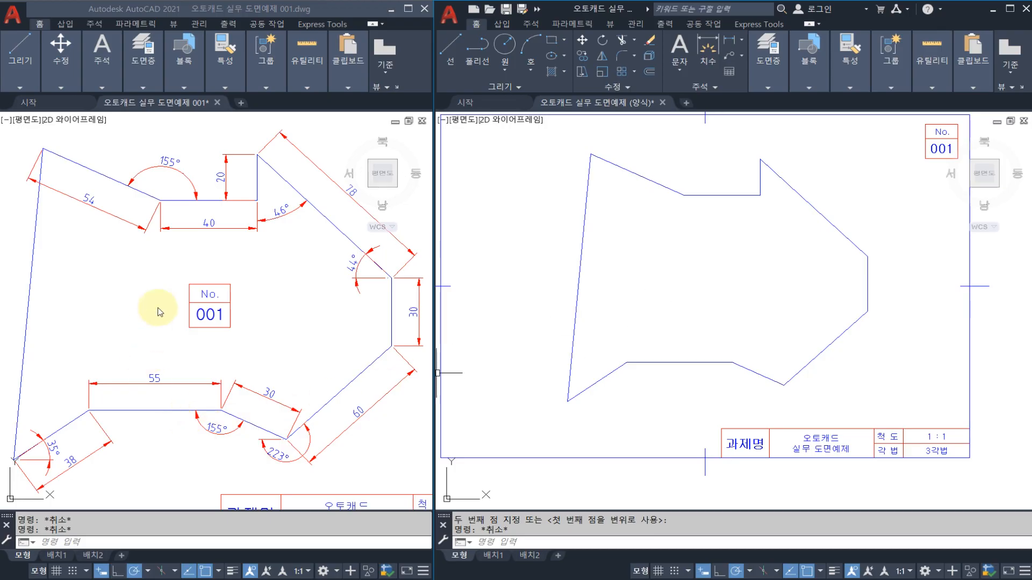
click(630, 293)
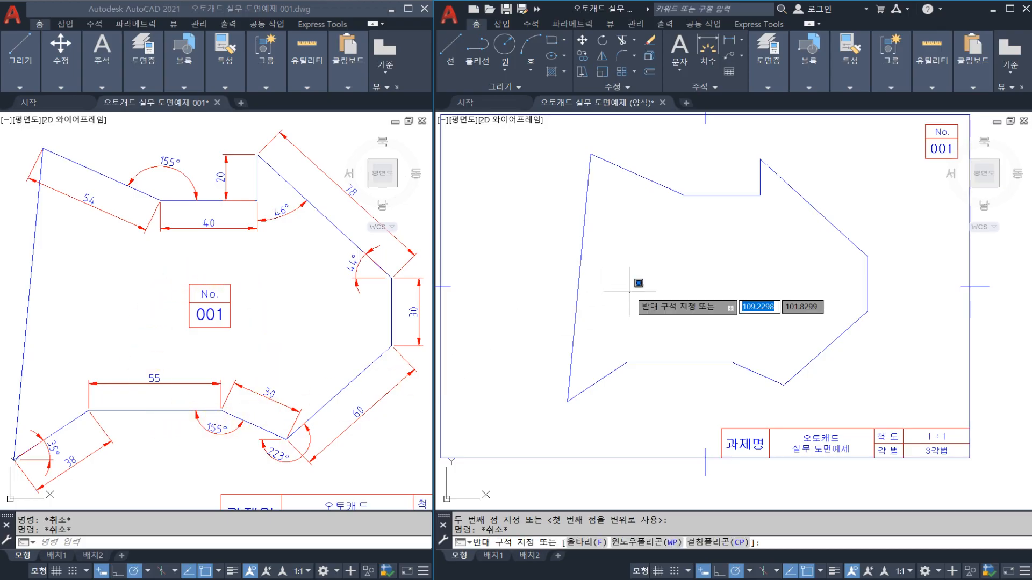
key(Escape)
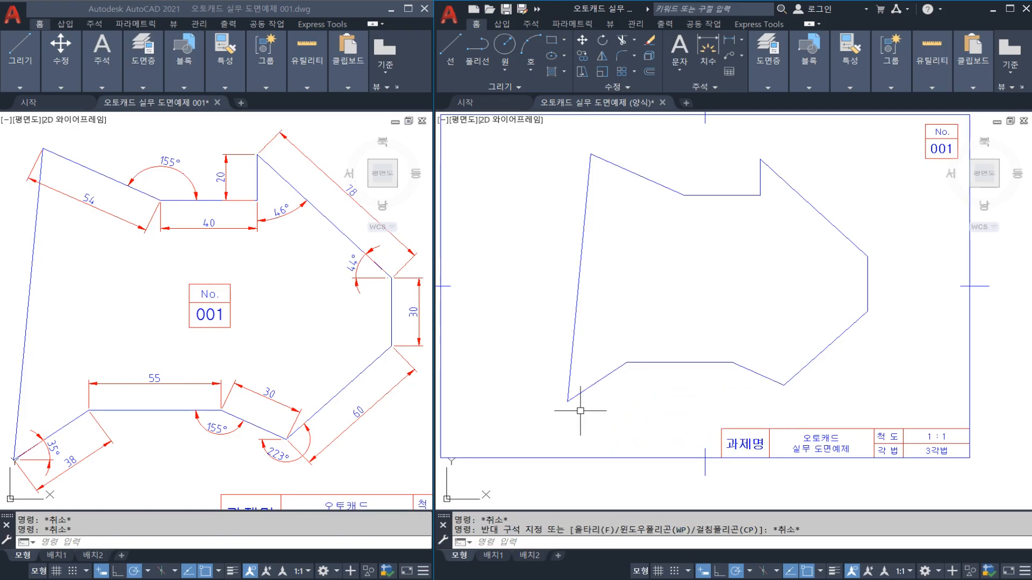
Add an aligned dimension to the sloped segment at the outline's lower-left corner, placing it below the line.
scroll(580, 410, up, 3)
scroll(575, 414, down, 3)
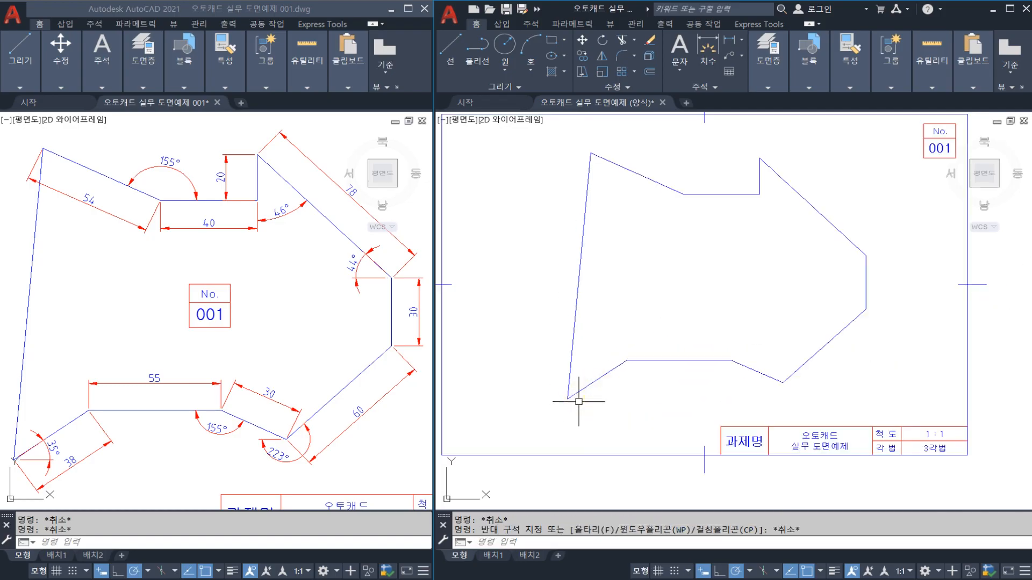
scroll(591, 384, up, 3)
key(Escape)
text(dal)
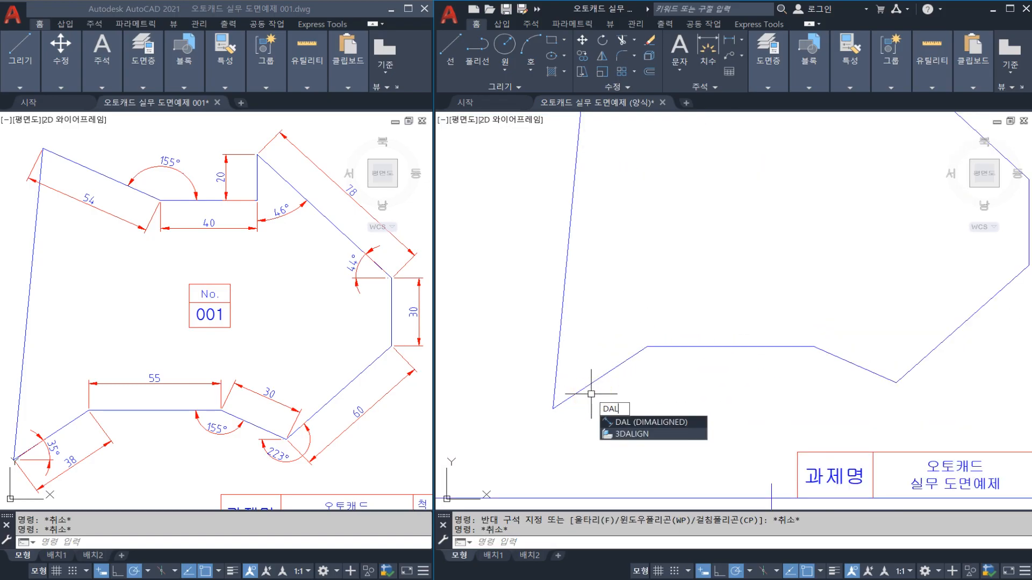
key(Return)
click(553, 408)
click(646, 346)
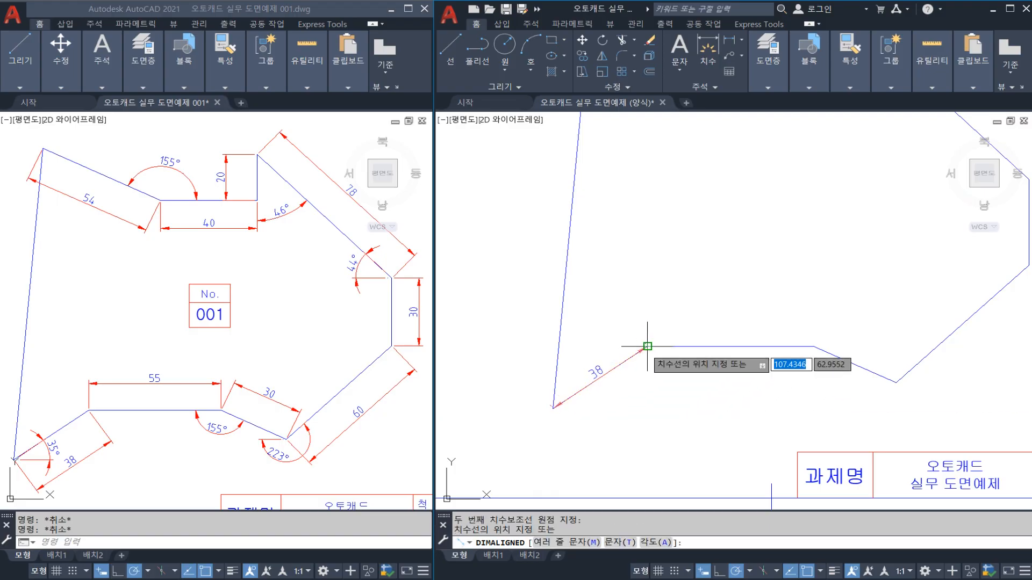
click(647, 404)
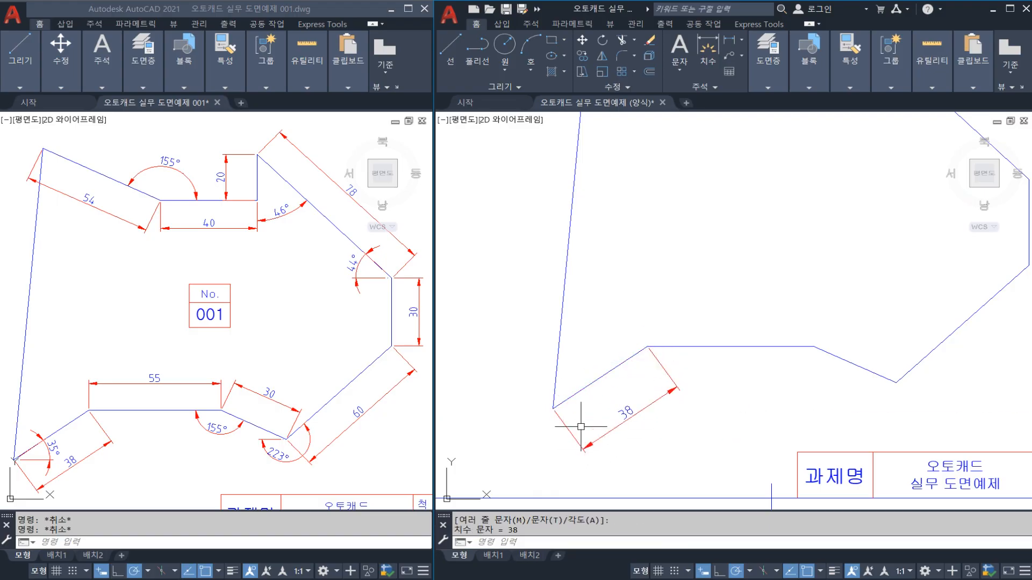
scroll(580, 406, up, 4)
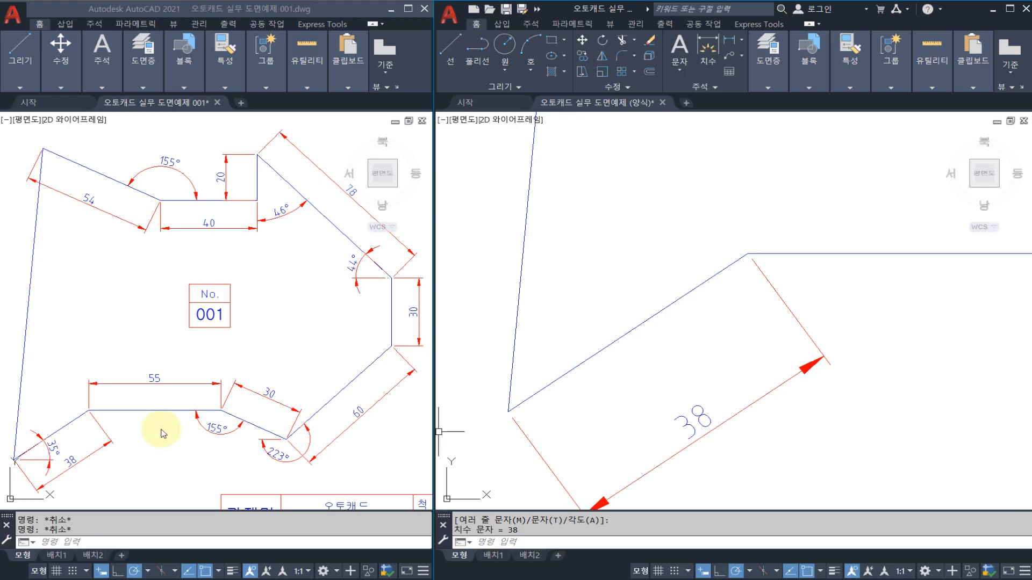
click(591, 409)
key(Escape)
key(Escape)
text(dan)
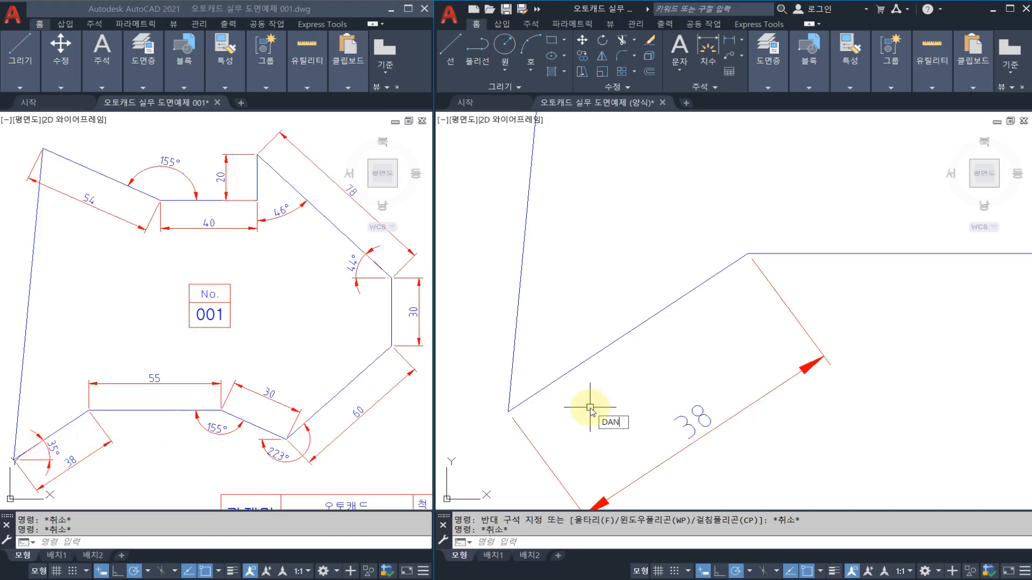
key(Return)
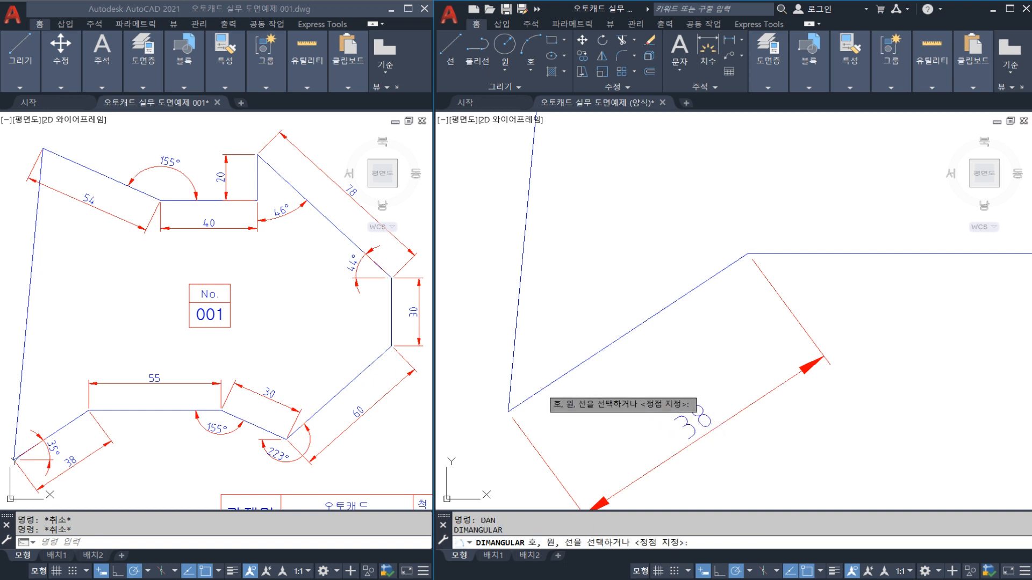
click(544, 389)
click(544, 409)
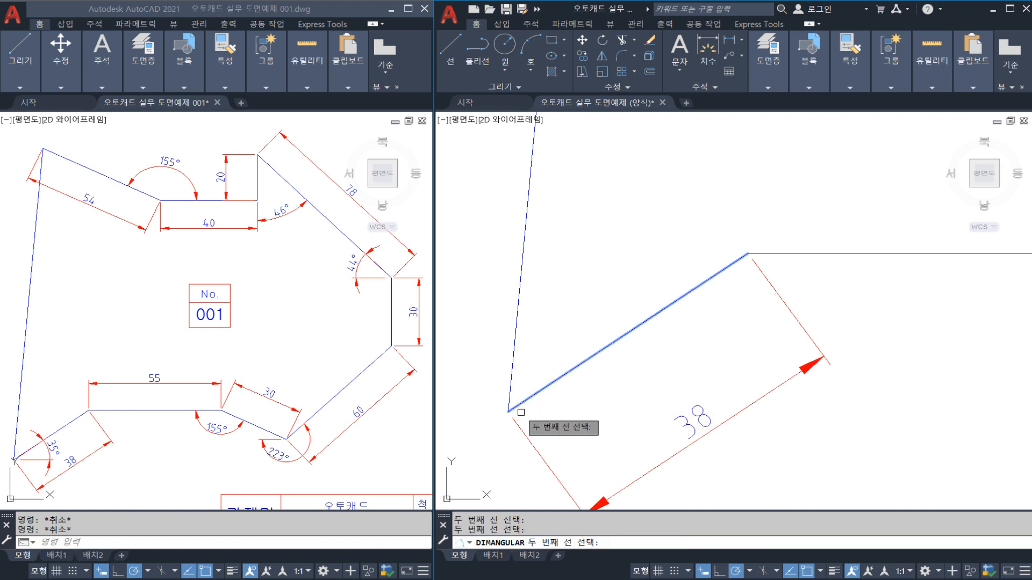
key(Escape)
click(547, 422)
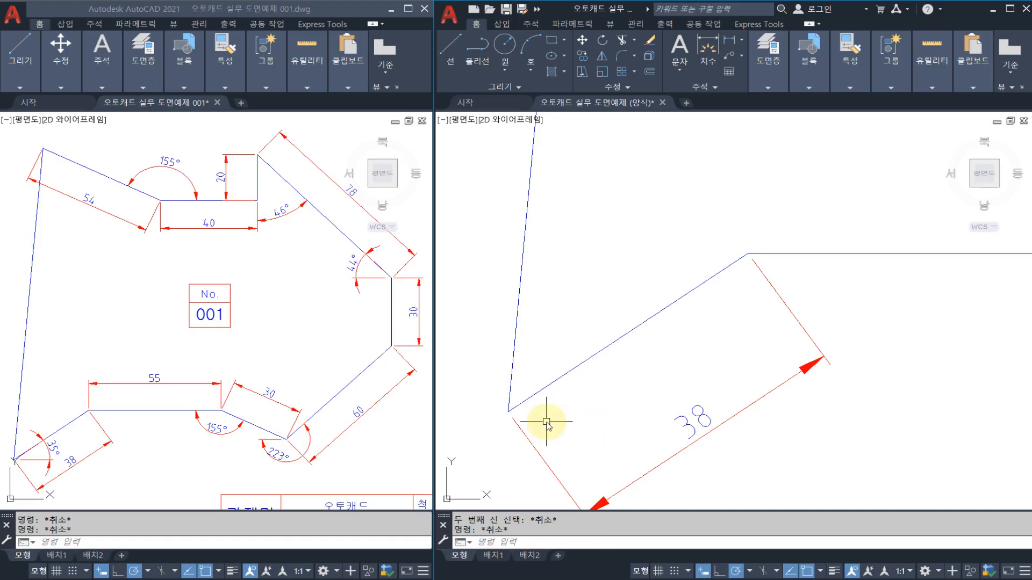
key(Escape)
Add an angular dimension between the lower-left sloped segment and the horizontal, specifying the outline's corner as the vertex.
click(547, 422)
text(DA)
click(546, 422)
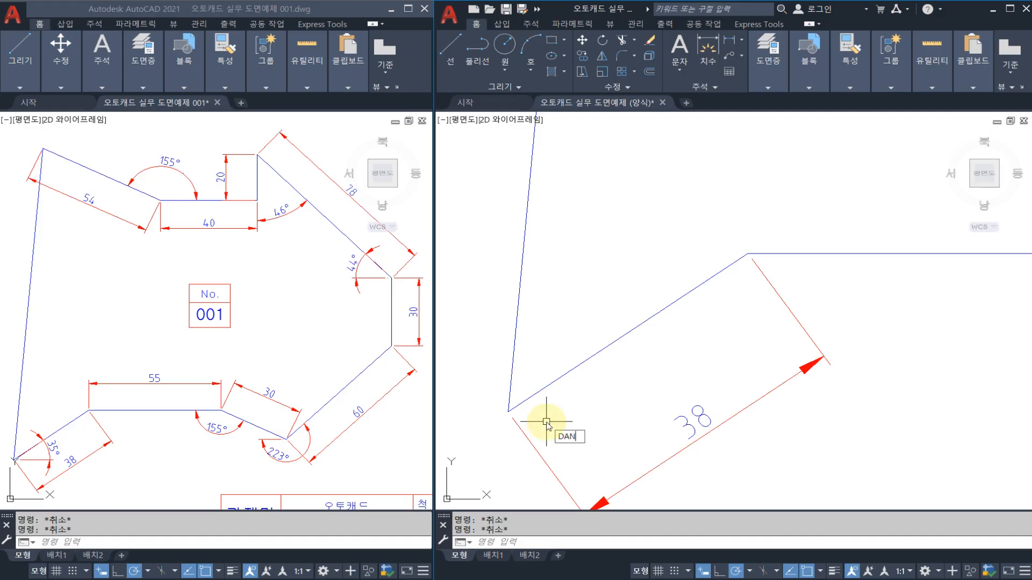
text(N)
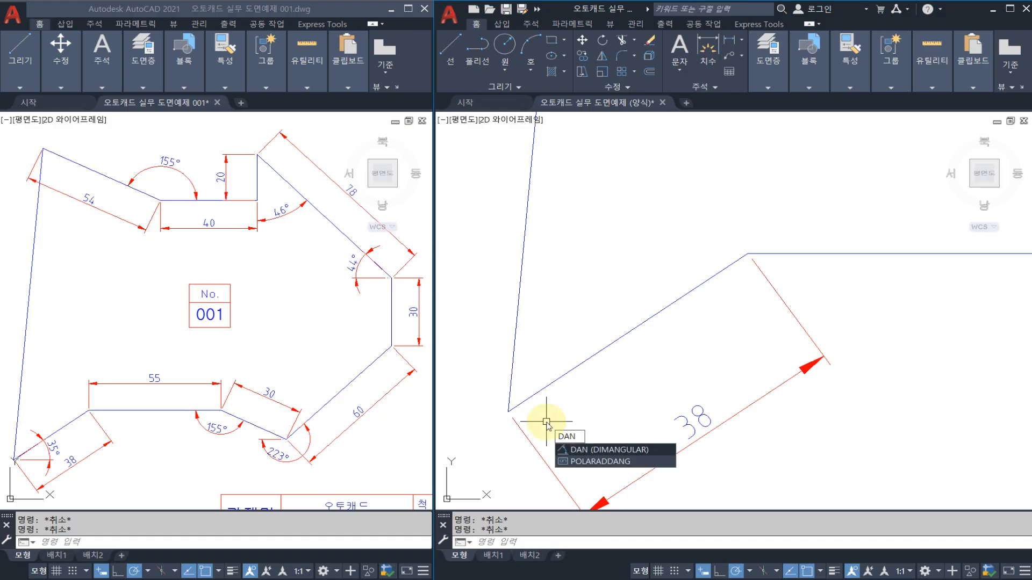
key(Return)
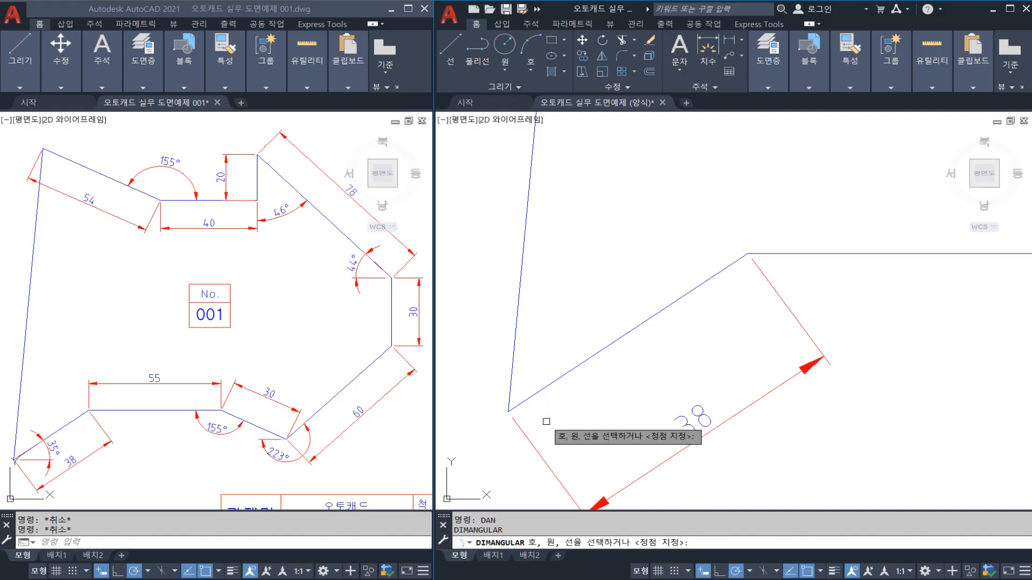
key(Return)
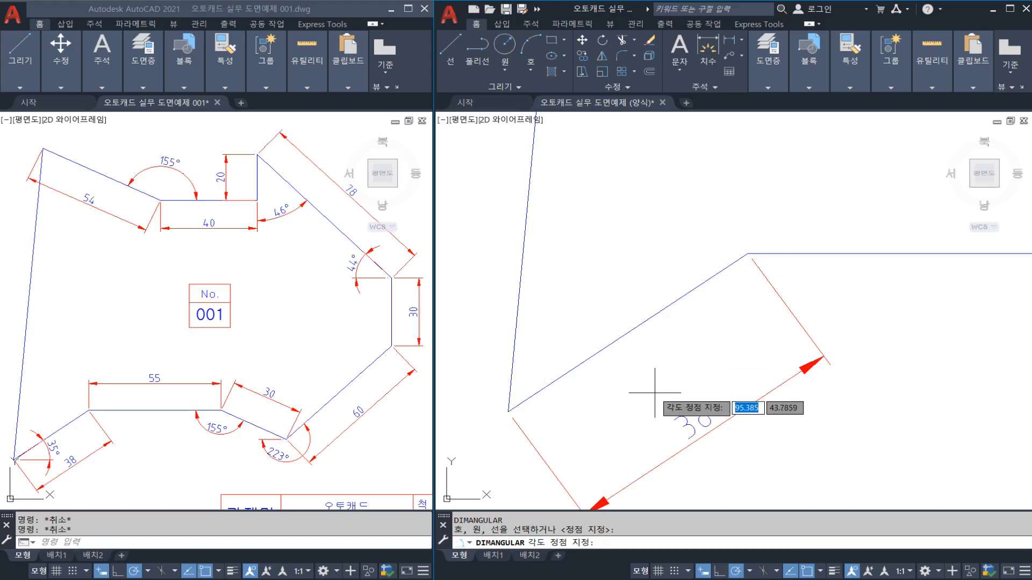
scroll(562, 429, up, 2)
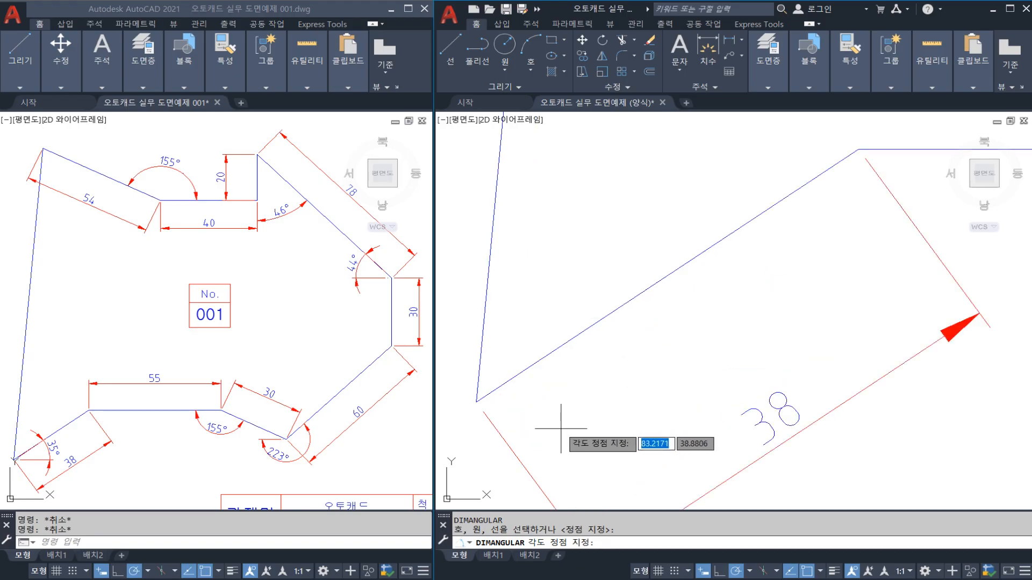
click(476, 402)
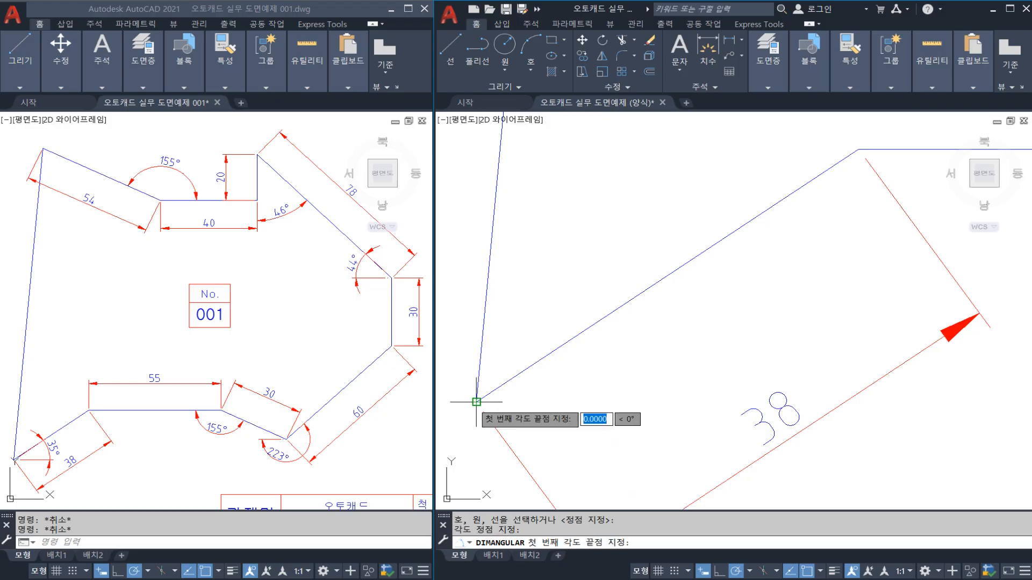
click(506, 382)
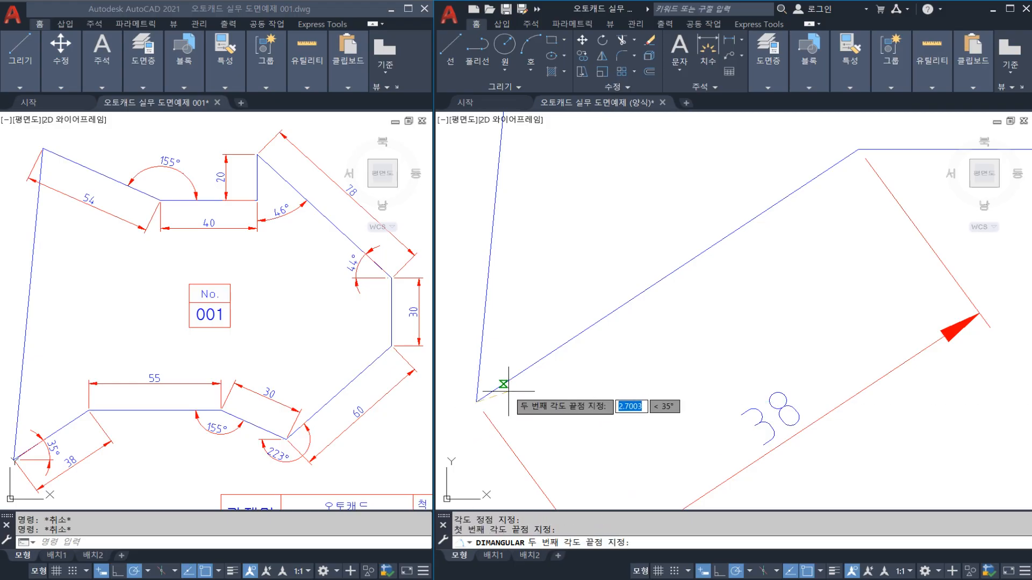
click(478, 384)
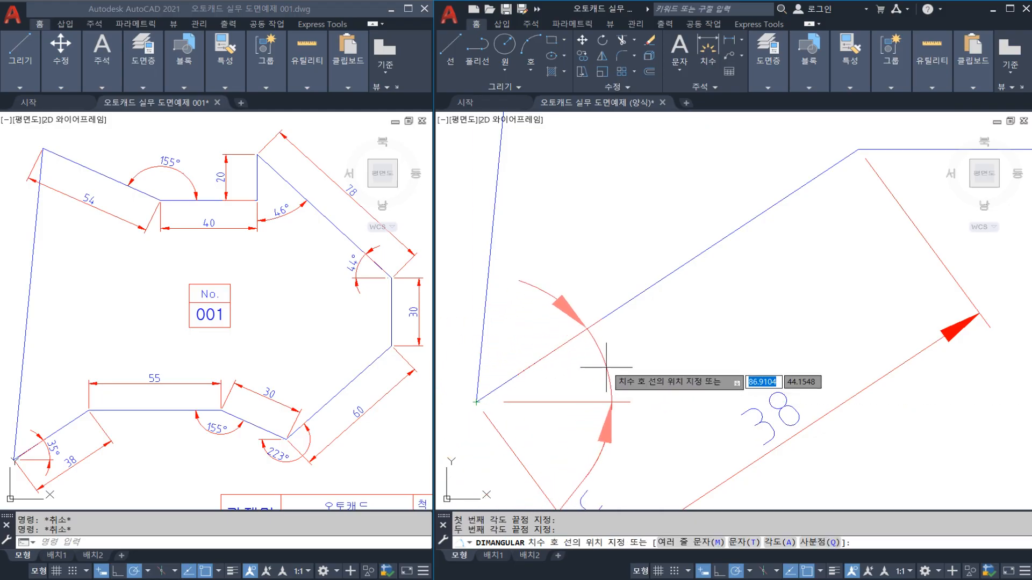
click(641, 357)
scroll(633, 355, down, 4)
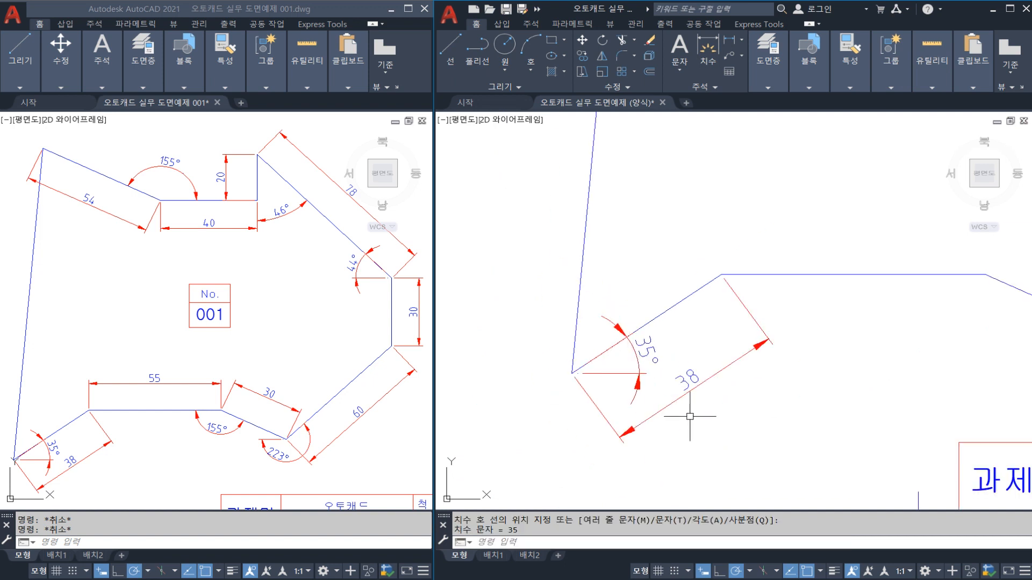
Add a linear dimension to the outline's lower horizontal segment, placing it above the line.
mouse_move(722, 379)
middle_down()
mouse_move(600, 412)
mouse_move(543, 449)
middle_up()
text(DAN)
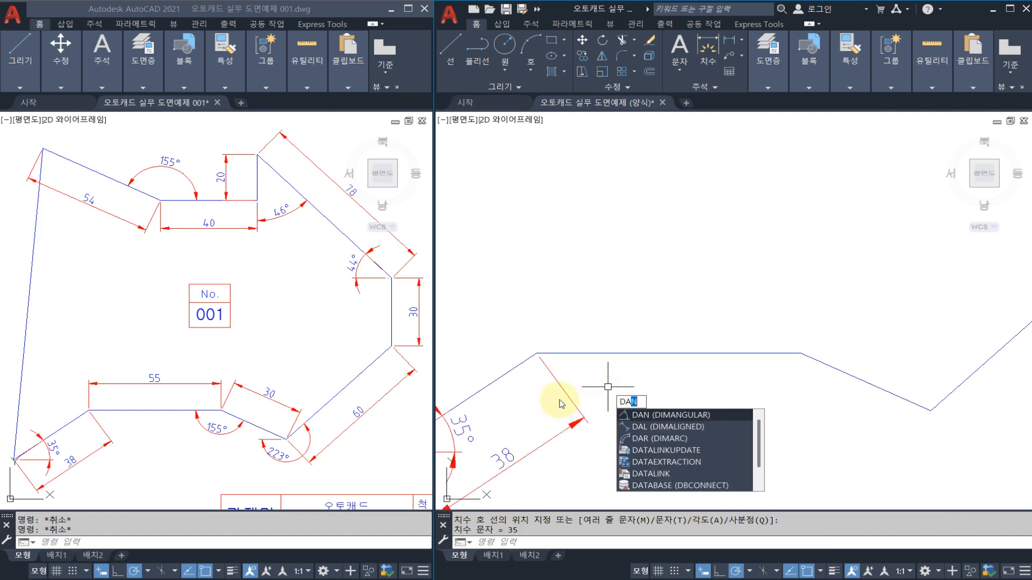
key(Escape)
middle_drag(503, 418, 564, 374)
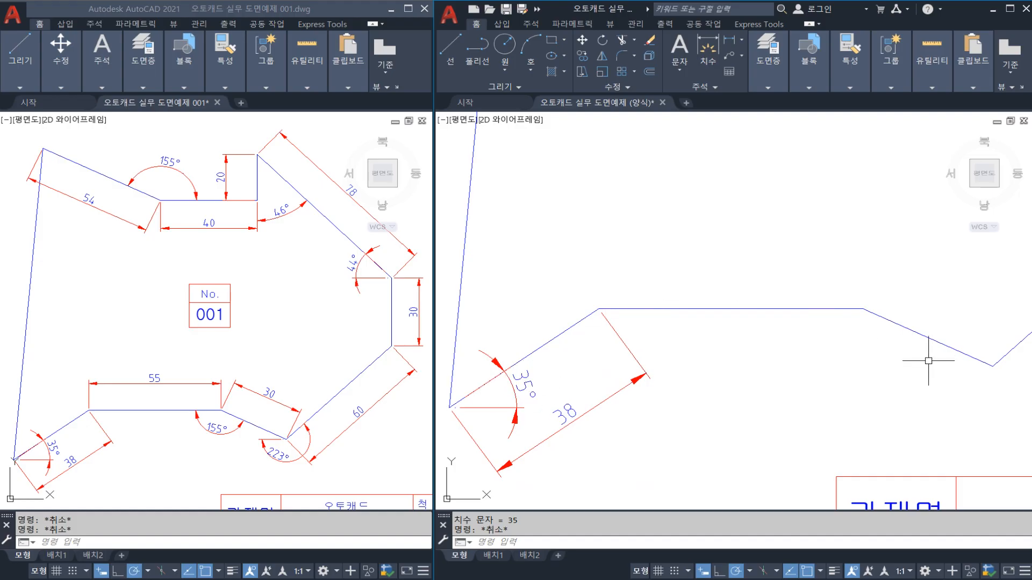
text(DLI)
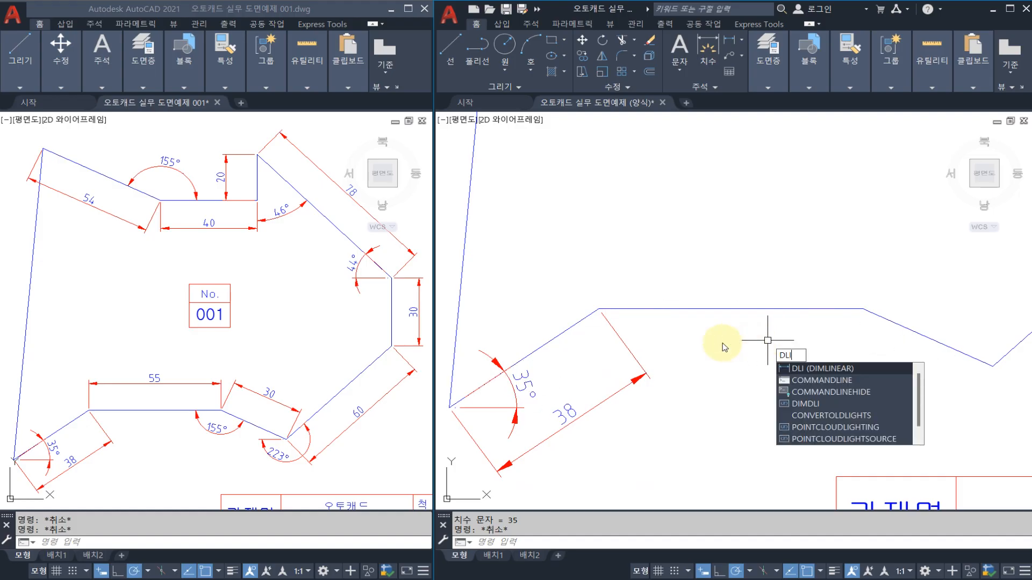
key(Return)
click(598, 309)
click(863, 309)
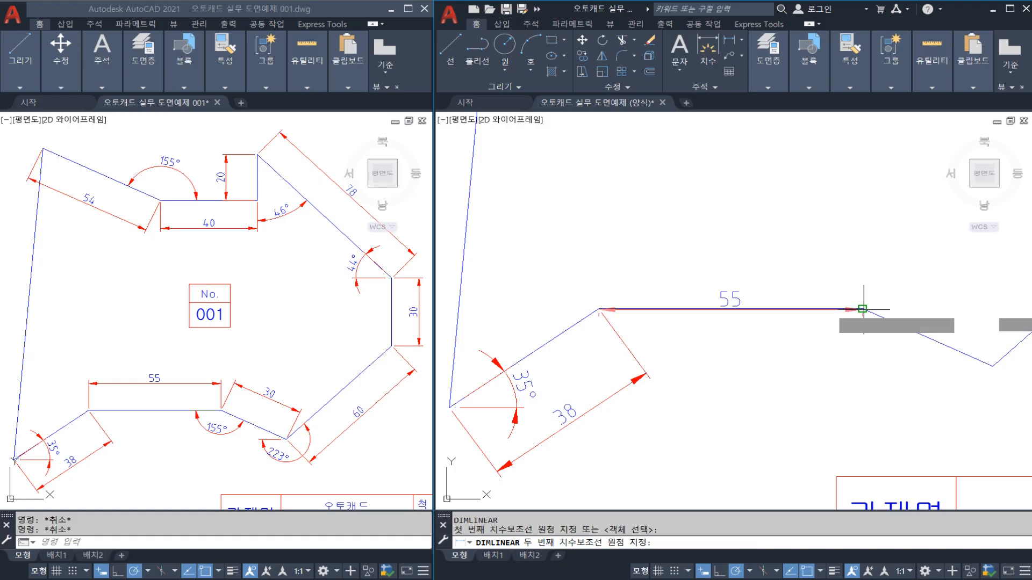
click(774, 262)
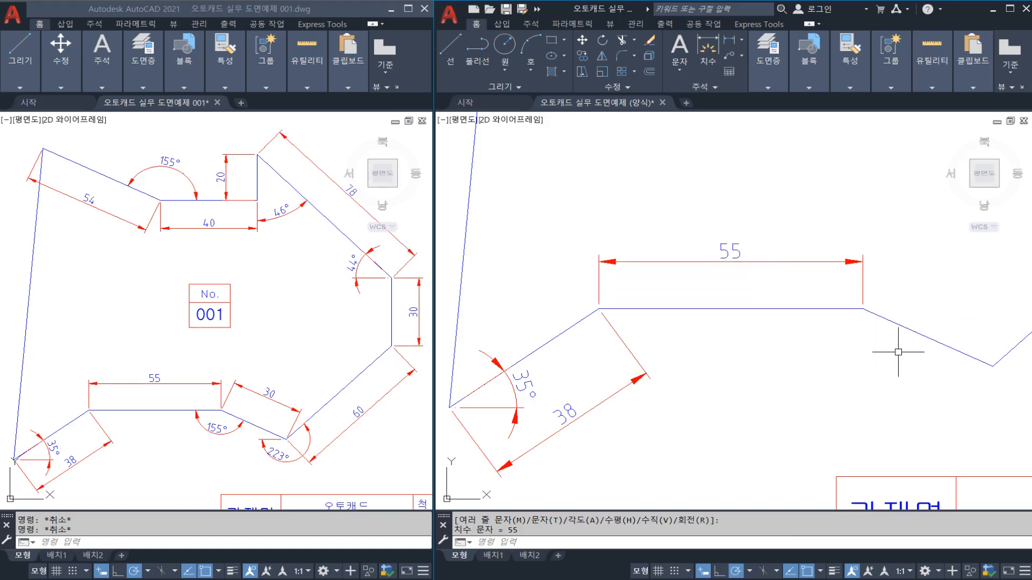
middle_drag(898, 352, 772, 334)
text(DAN)
key(Return)
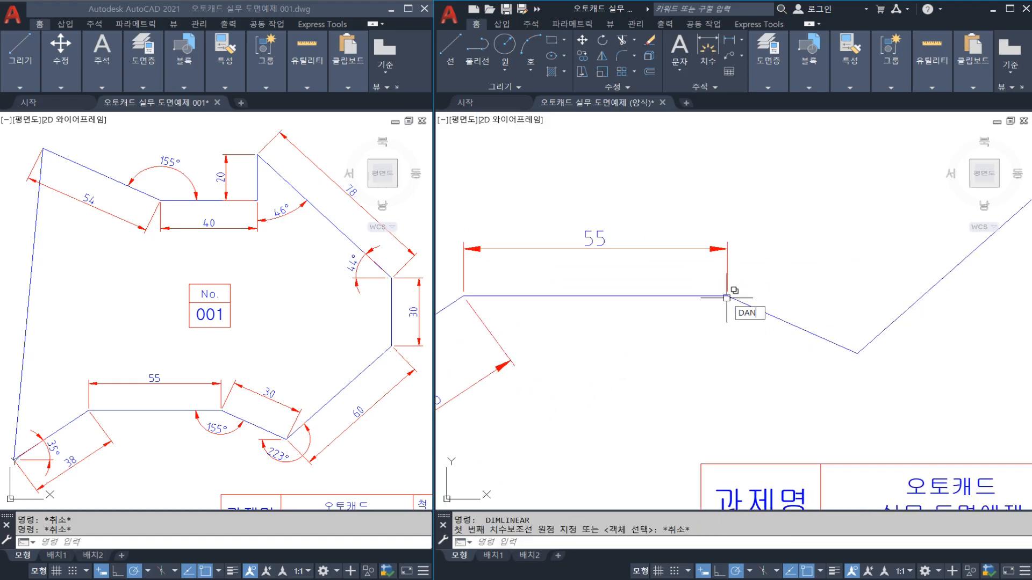
key(Escape)
Add an aligned dimension to the short segment sloping down from the lower horizontal segment's right end, placing it above the line.
text(DIMA)
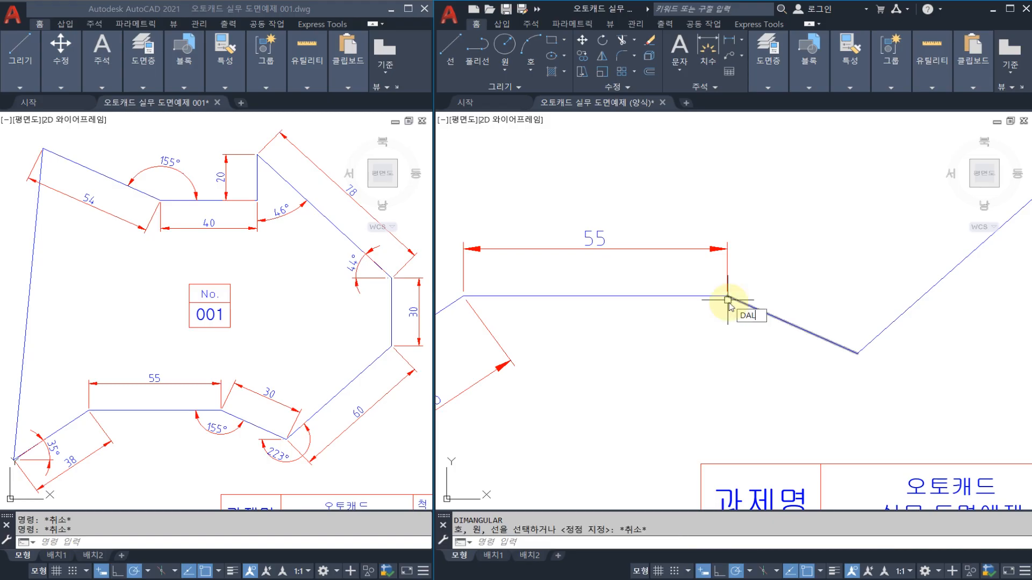
text(L)
key(Return)
click(727, 296)
click(857, 353)
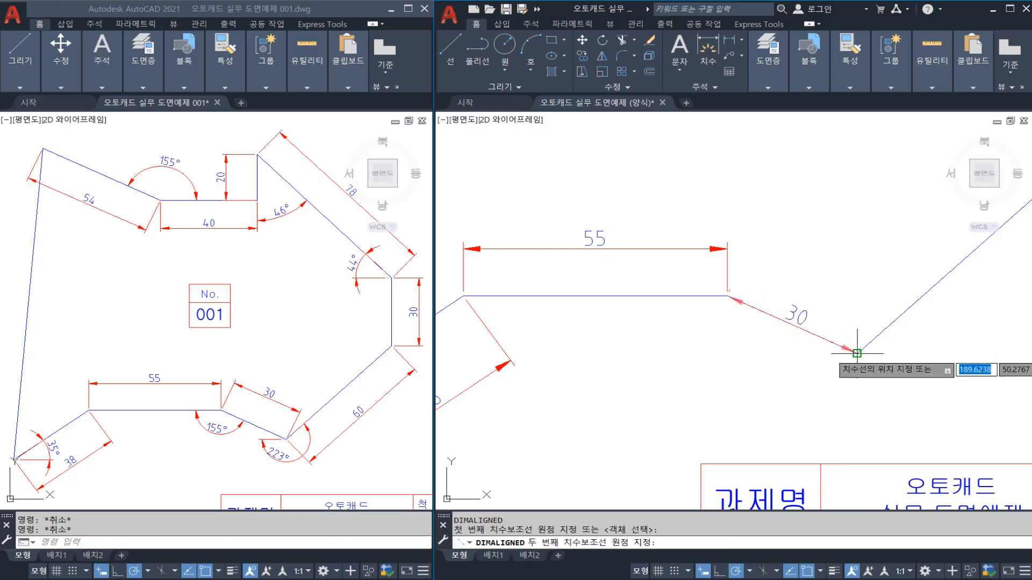
click(807, 279)
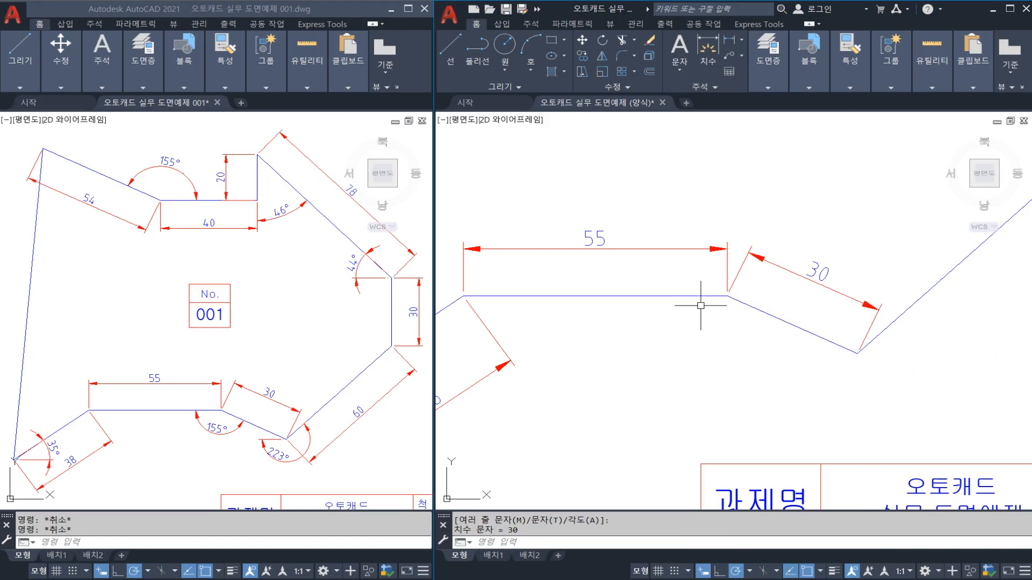
Add an angular dimension between the lower horizontal segment and the short sloping segment beside it, placing the arc below the corner.
text(DAN)
key(Return)
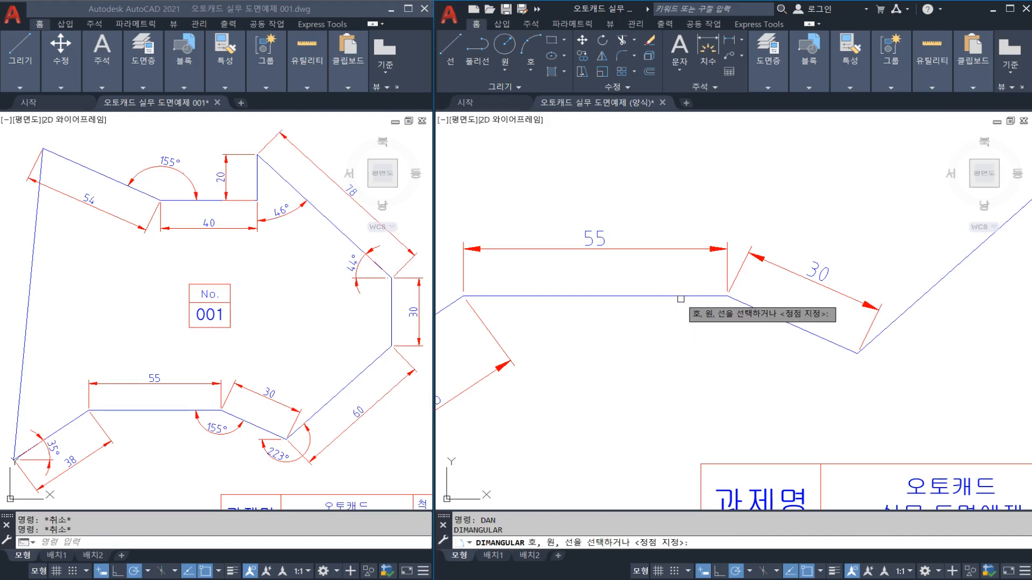
click(665, 296)
click(749, 307)
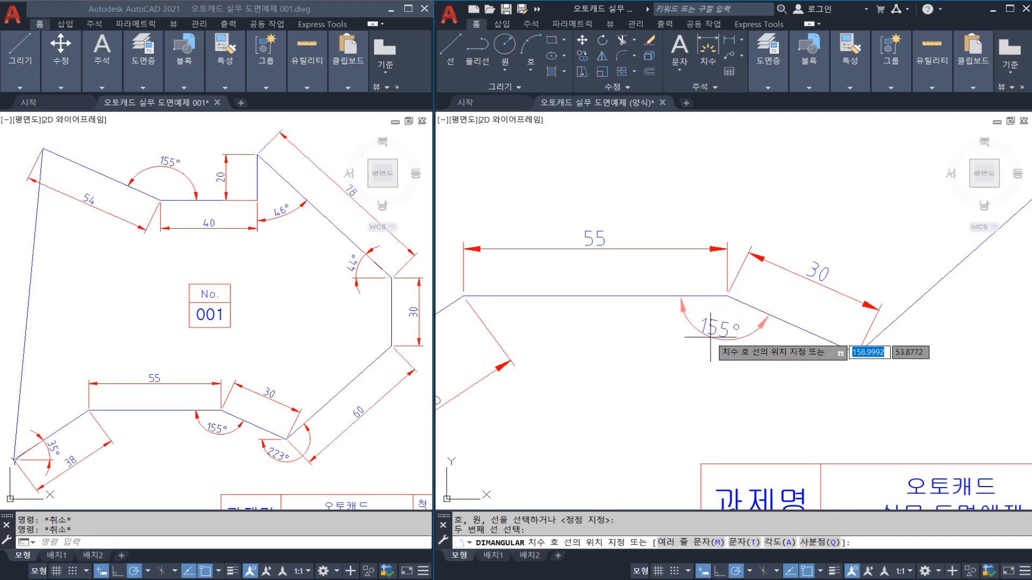
click(718, 324)
scroll(767, 341, down, 1)
scroll(763, 339, up, 2)
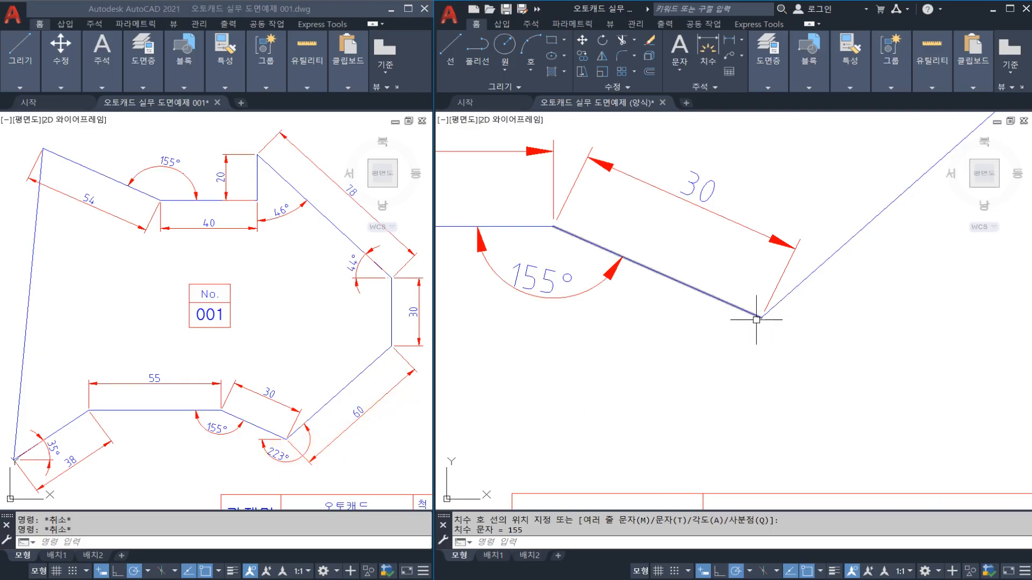
text(D)
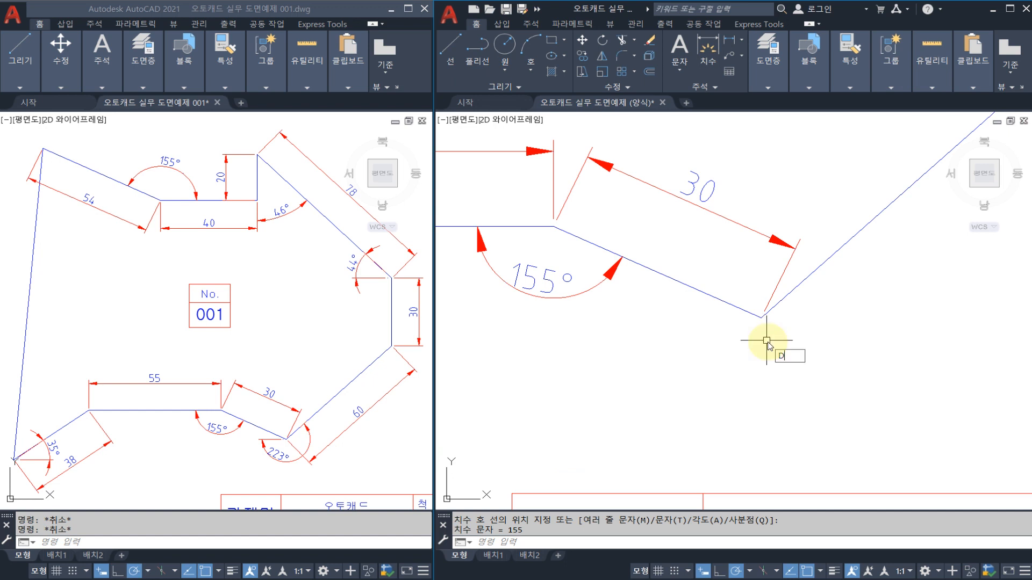
key(Return)
key(Escape)
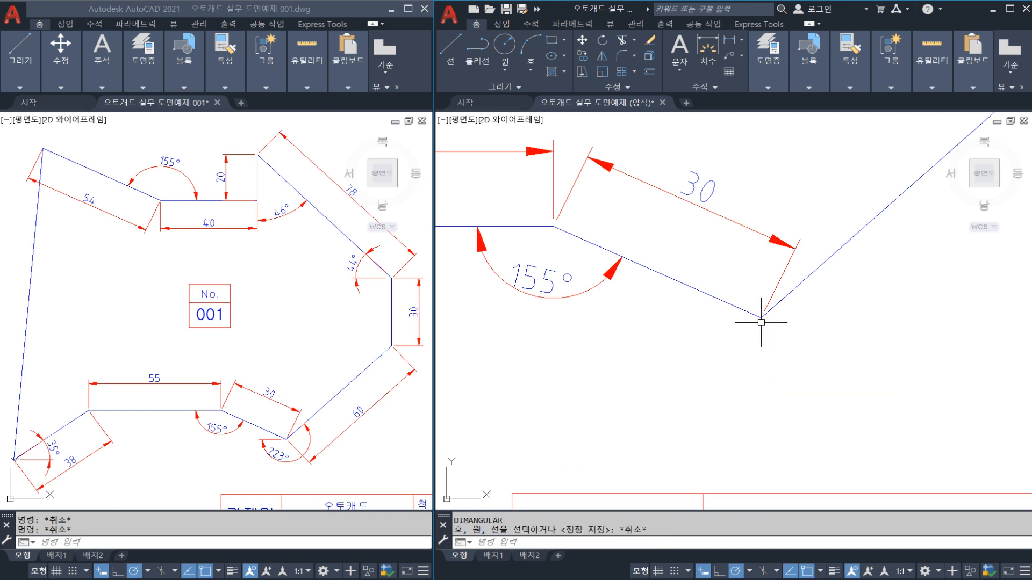
Add an angular dimension at the outline's lowest right corner, from the horizontal to the long rising segment, placing the arc below the specified vertex.
key(Return)
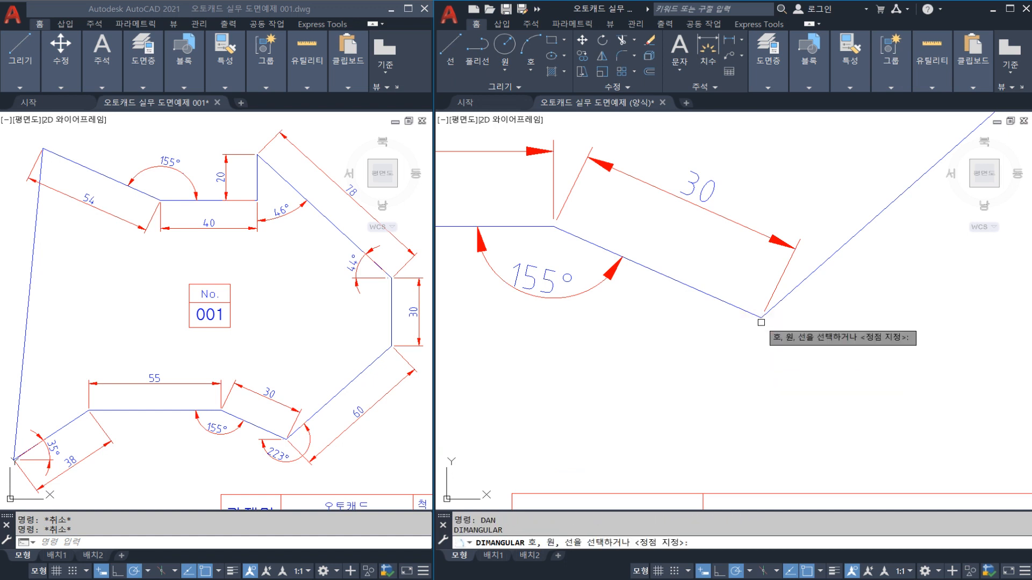
key(Return)
click(761, 318)
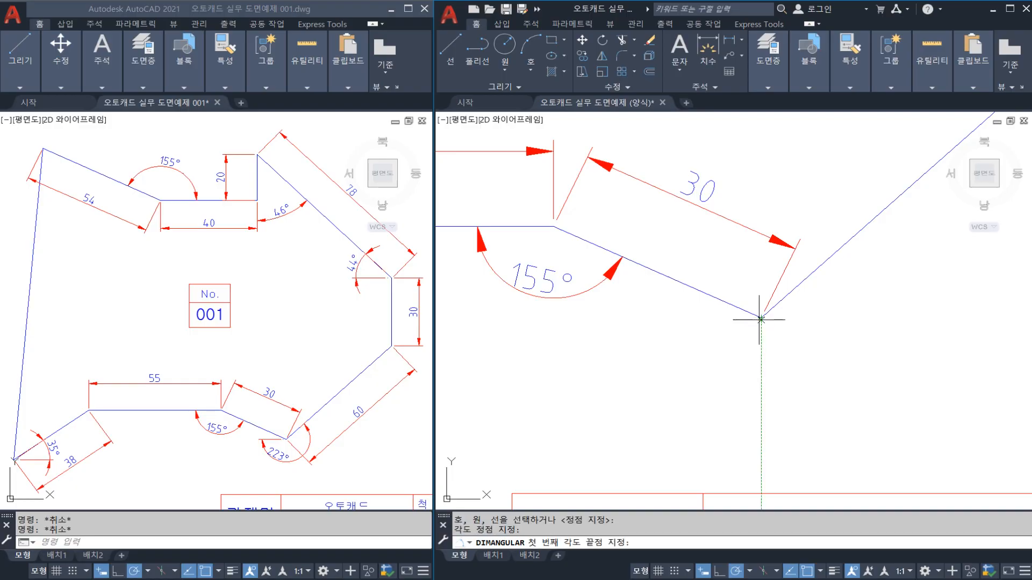
scroll(747, 319, up, 4)
click(748, 317)
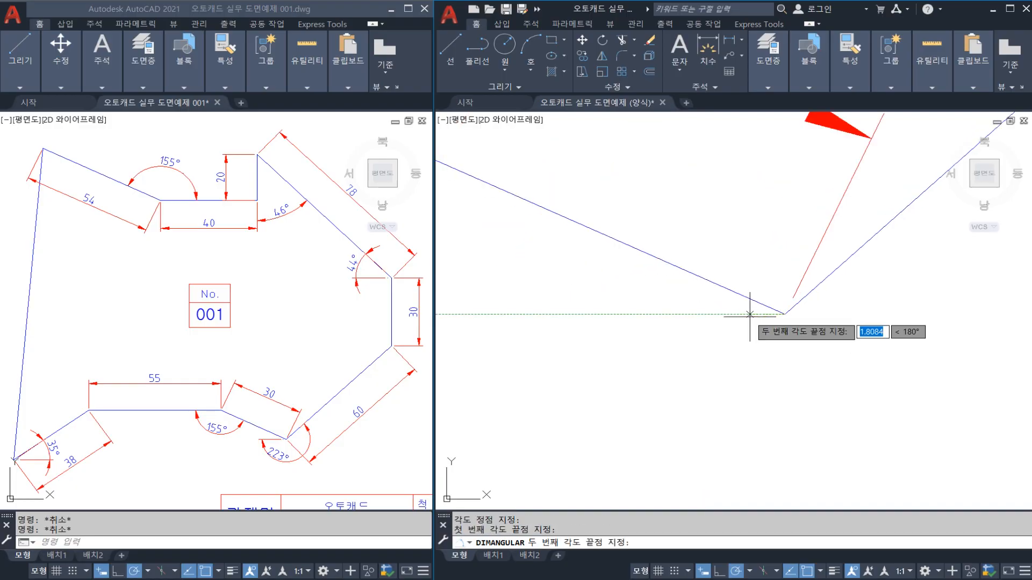
click(811, 292)
scroll(818, 356, down, 4)
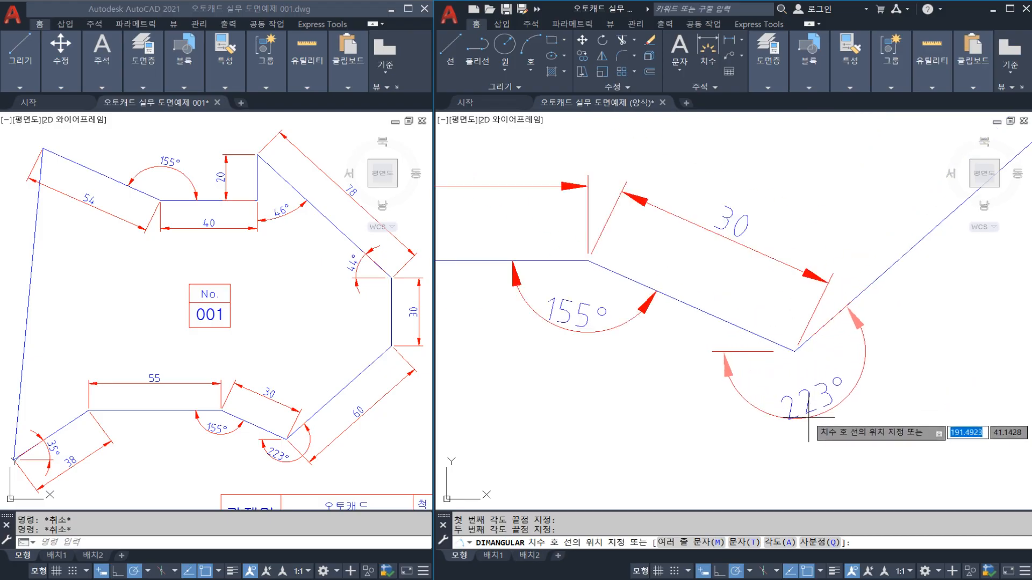
click(810, 417)
click(810, 417)
click(813, 398)
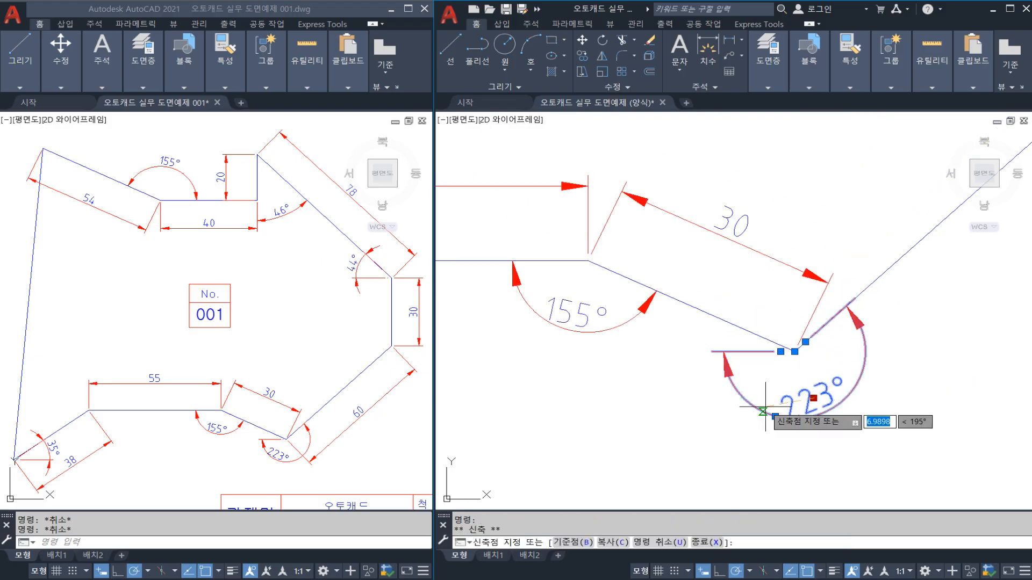
scroll(699, 376, down, 4)
key(Escape)
Add an aligned dimension to the long segment rising to the outline's right vertical edge, placing it outside the outline.
text(D)
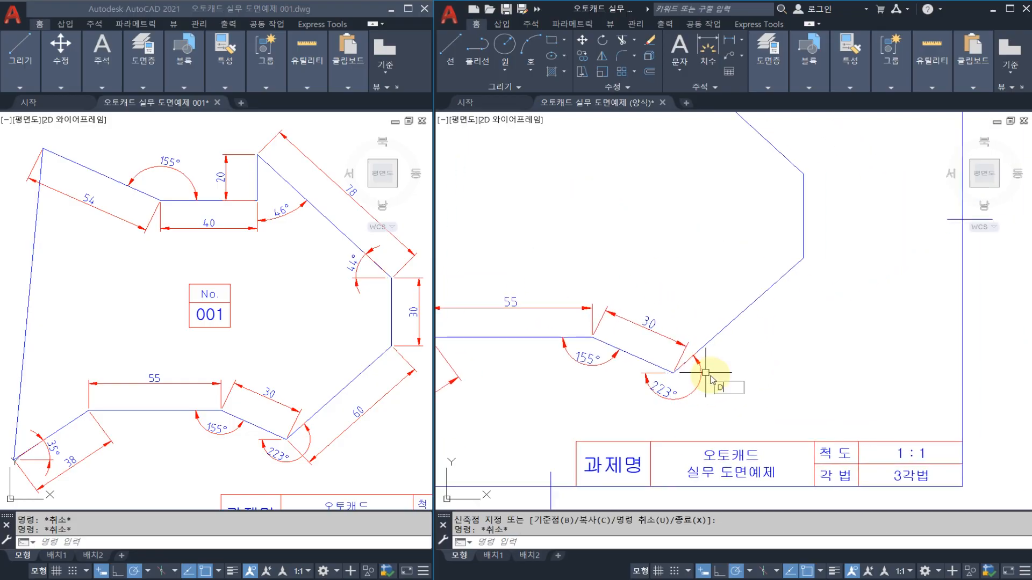
text(IMAL)
key(Return)
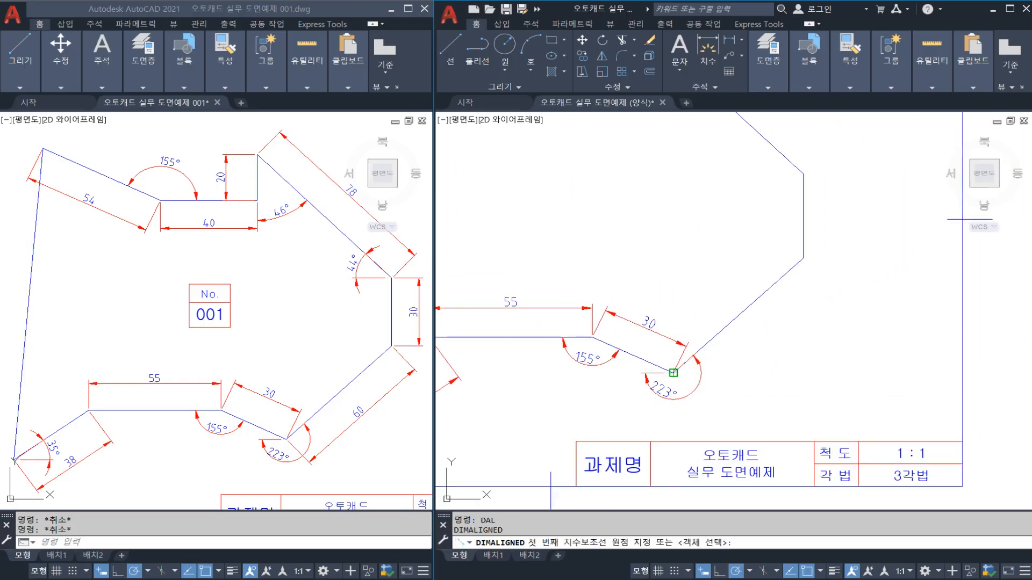
click(673, 372)
click(803, 258)
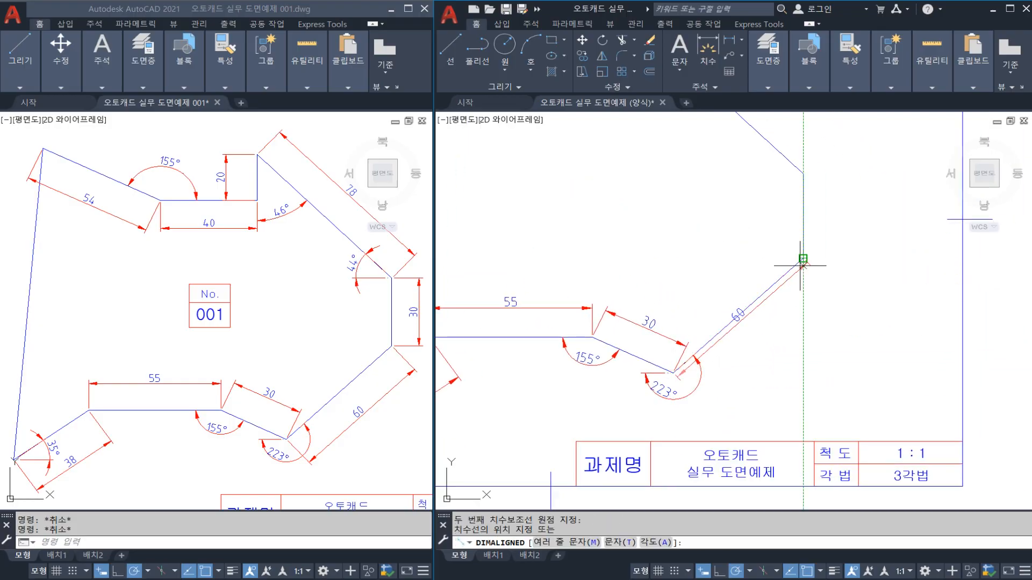
click(775, 336)
Add a linear dimension to the outline's right vertical edge, placing it outside the outline.
middle_drag(801, 265, 732, 299)
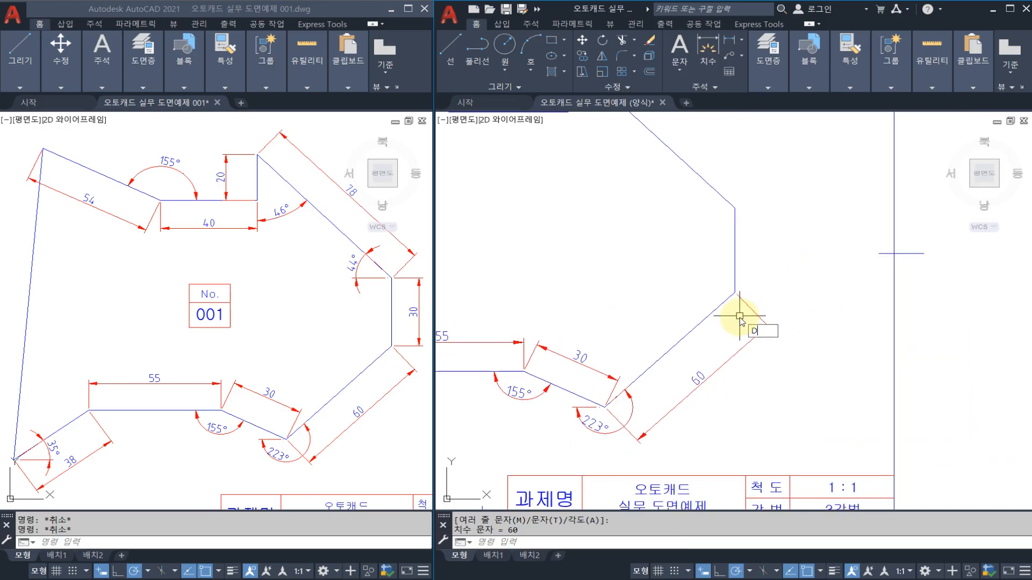
text(DLI)
key(Return)
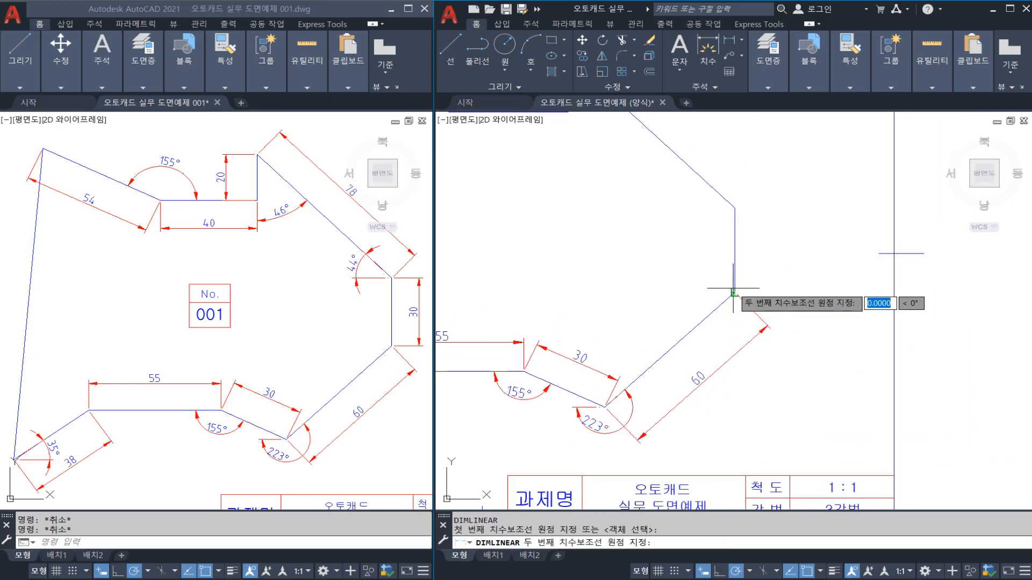
click(734, 293)
click(739, 215)
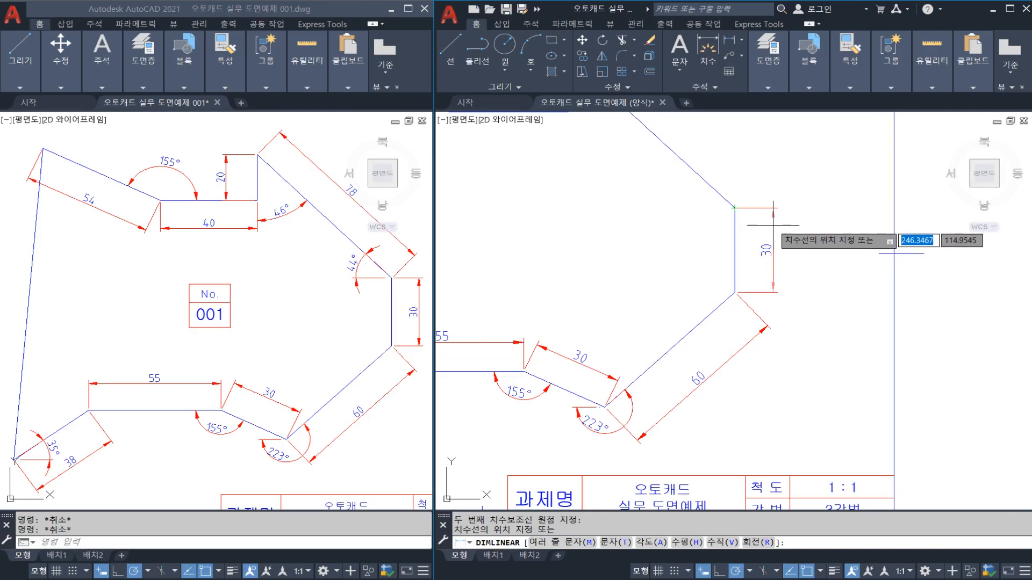
click(773, 250)
Add an aligned dimension to the long upper-right sloped segment, placing it outside the outline.
mouse_move(715, 188)
middle_down()
mouse_move(757, 340)
mouse_move(764, 335)
middle_up()
text(DAL)
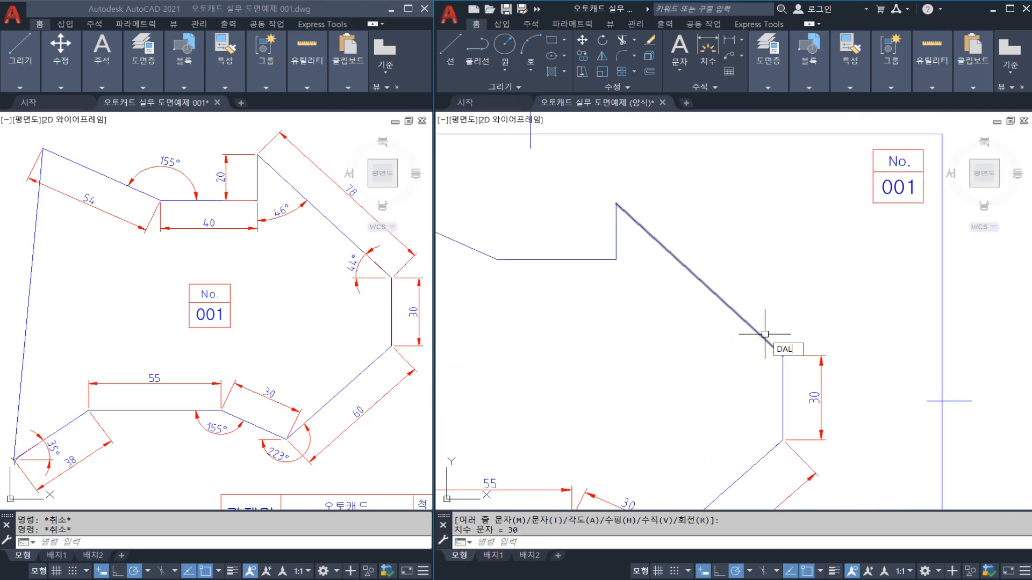
key(Return)
click(782, 355)
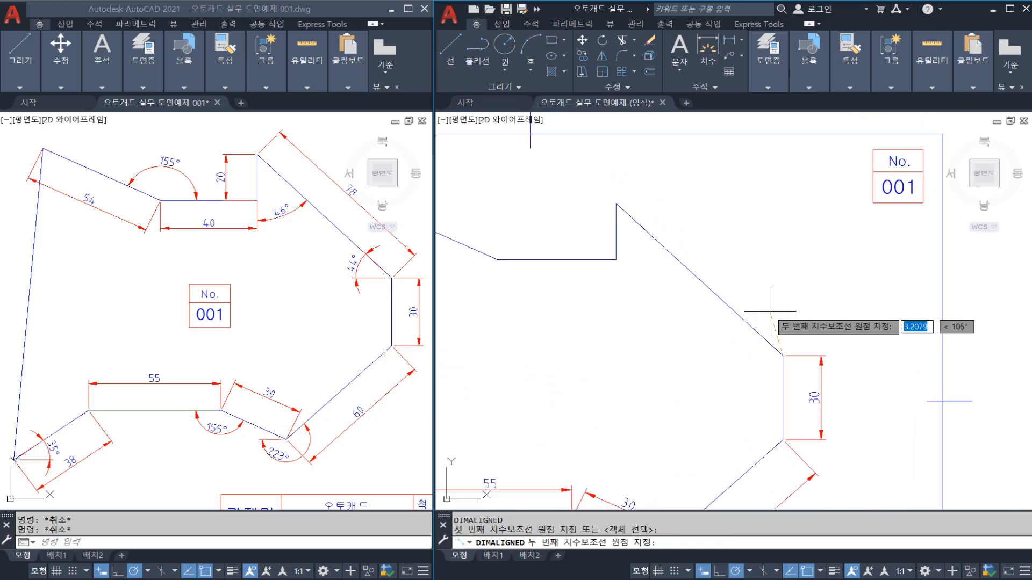
click(616, 204)
click(696, 221)
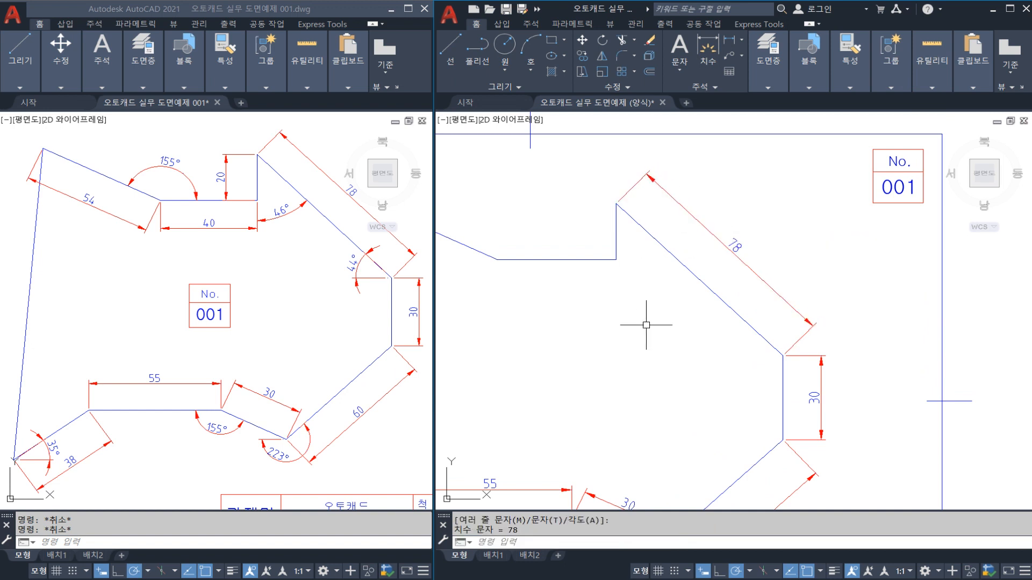
Add an angular dimension between the upper-right sloped segment and the horizontal, specifying the right vertical edge's upper corner as the vertex.
scroll(742, 317, up, 2)
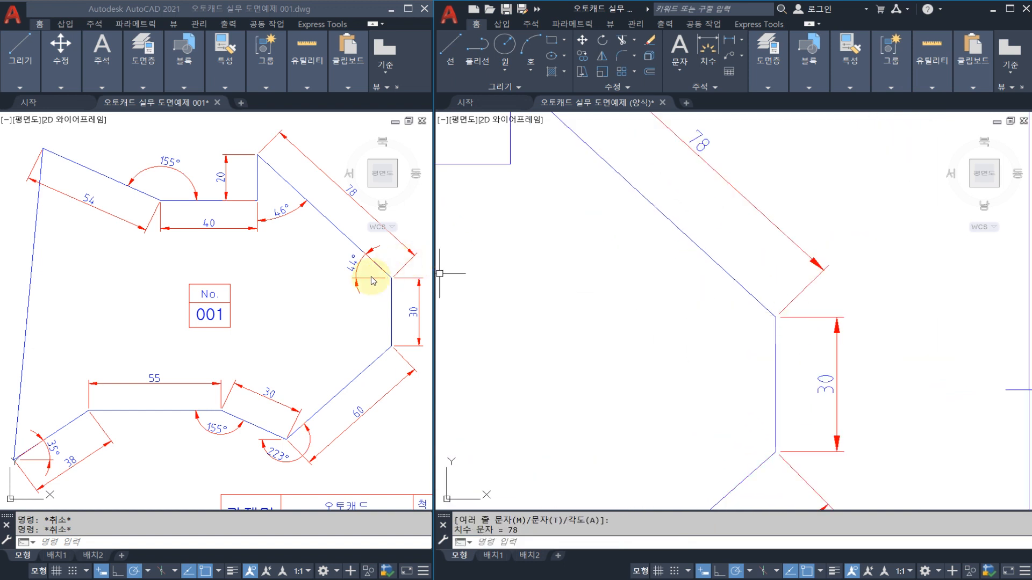
text(DAN)
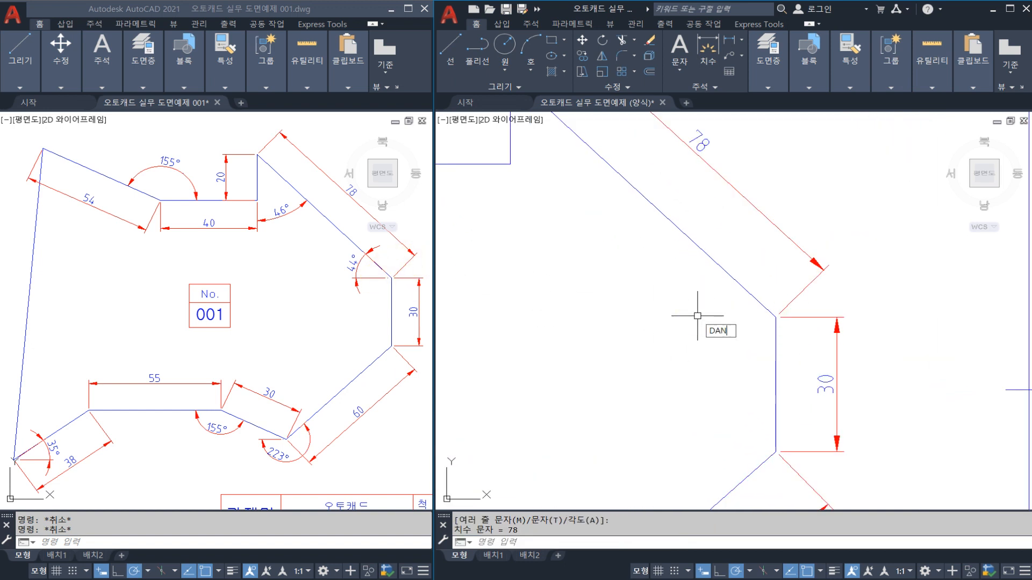
key(Return)
key(Return)
scroll(773, 317, up, 1)
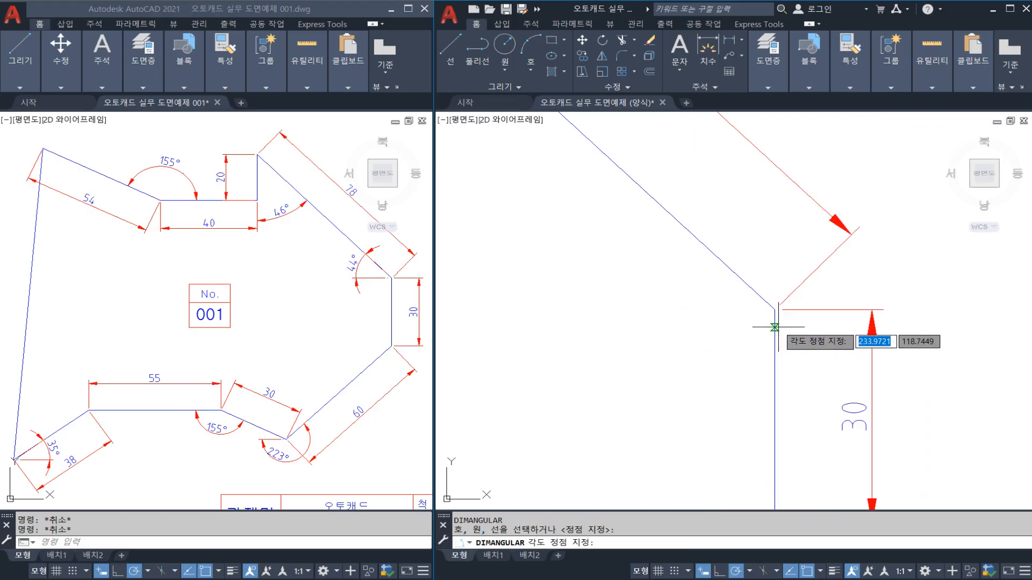
click(774, 310)
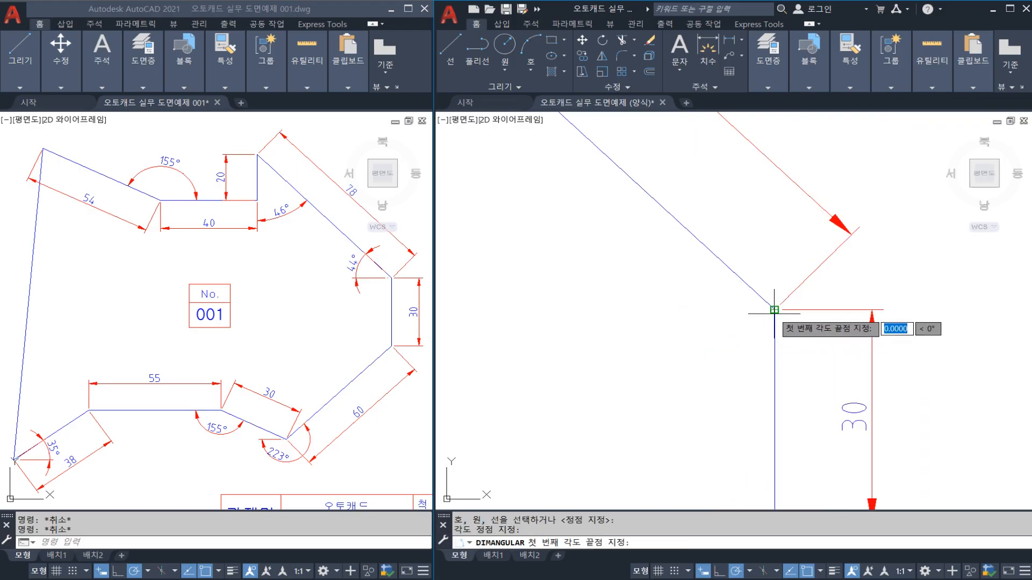
click(746, 285)
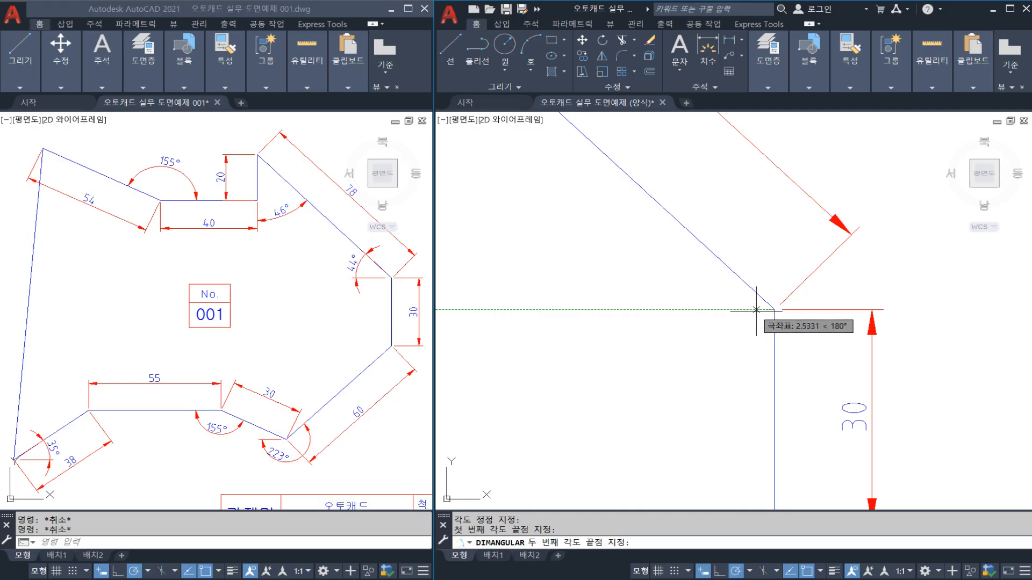
click(731, 307)
click(663, 290)
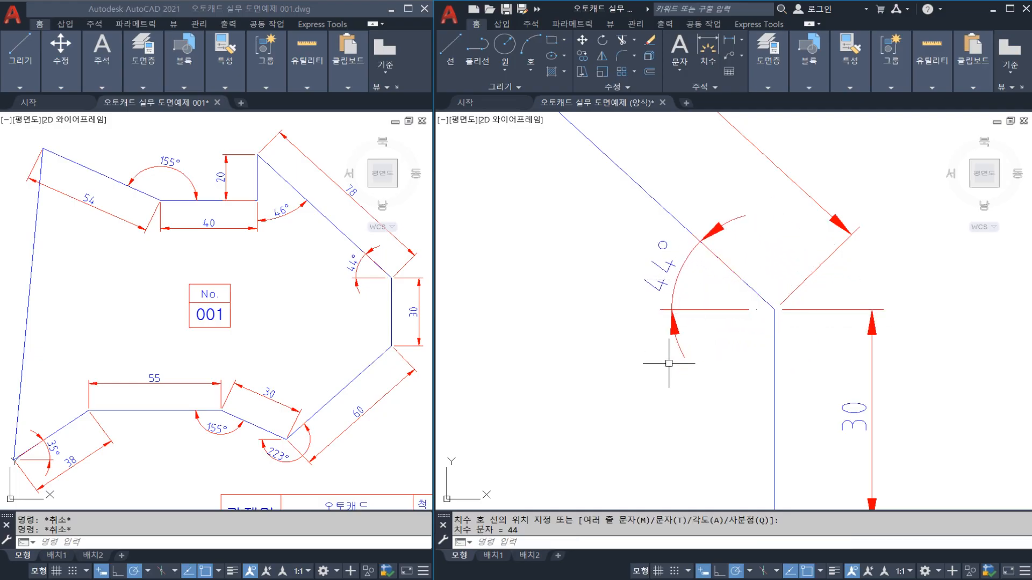
Add an angular dimension between the short upper vertical segment and the long upper-right sloped segment, placing the arc inside the outline.
scroll(651, 380, down, 2)
scroll(651, 379, down, 3)
scroll(654, 346, up, 2)
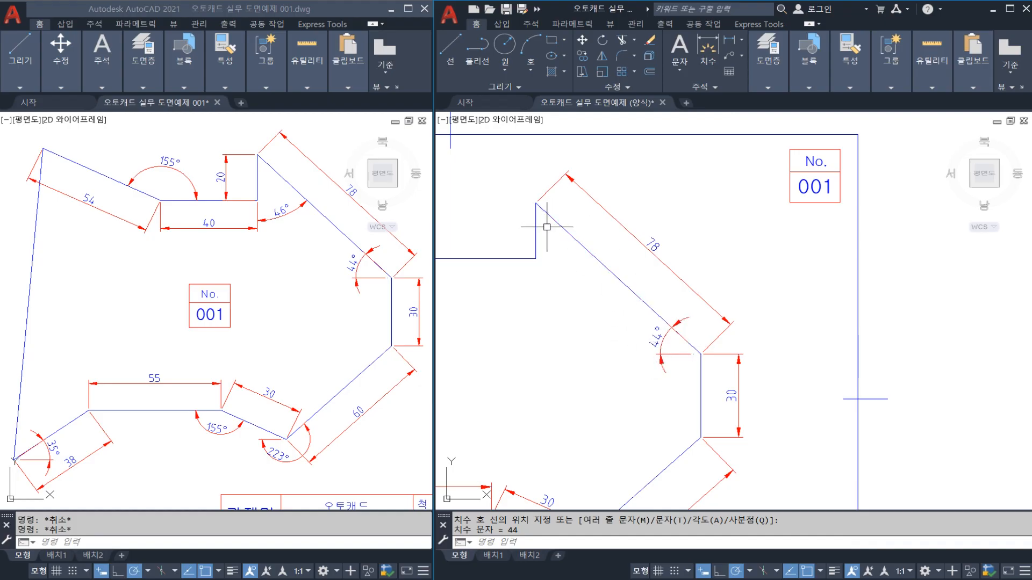
text(dan)
key(Return)
click(536, 245)
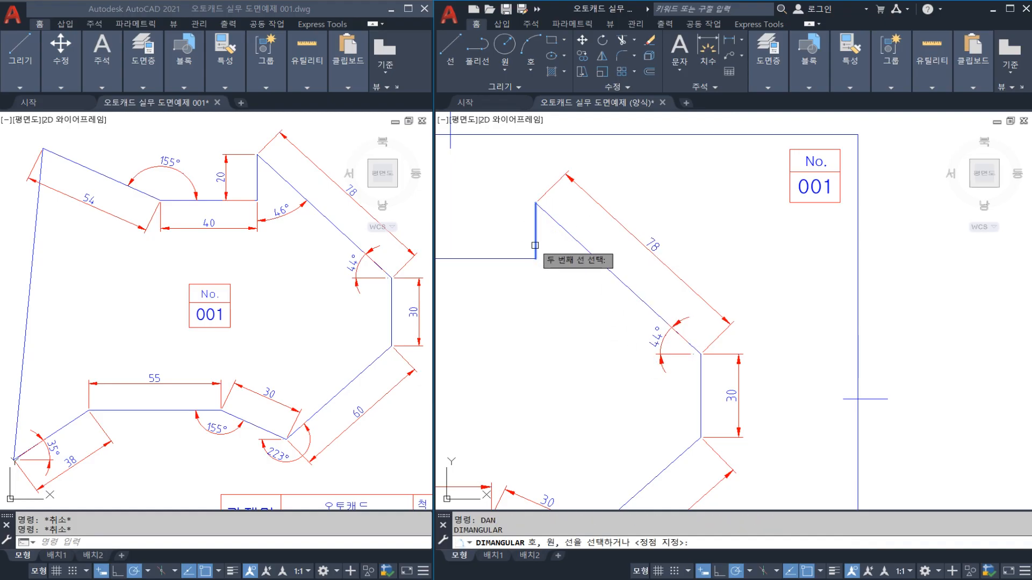
click(563, 223)
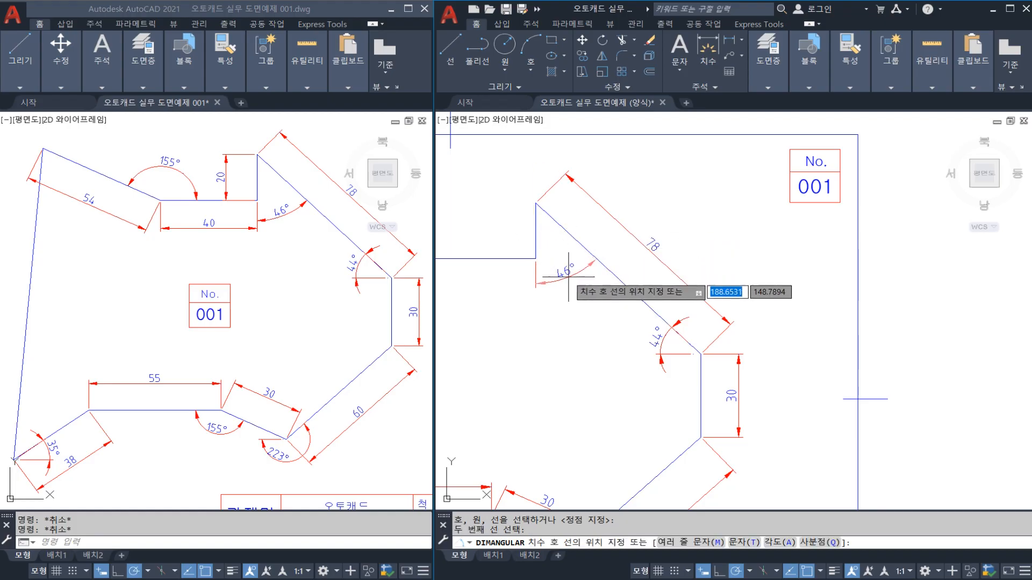
click(521, 284)
Add a linear dimension to the short upper vertical segment, placing it on the segment's left side.
middle_drag(514, 269, 610, 314)
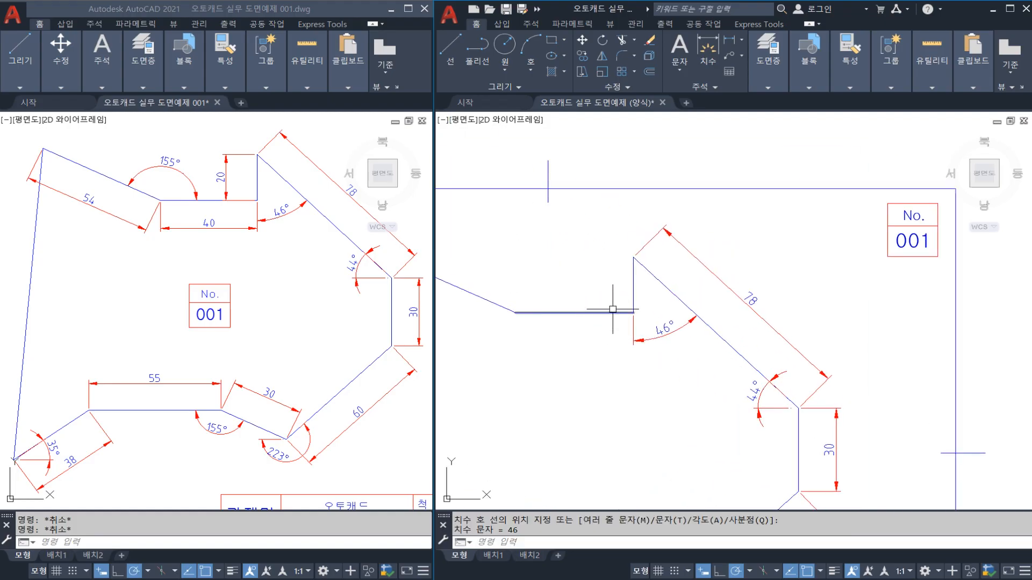
key(Escape)
text(DIM)
text(LI)
key(Return)
click(632, 313)
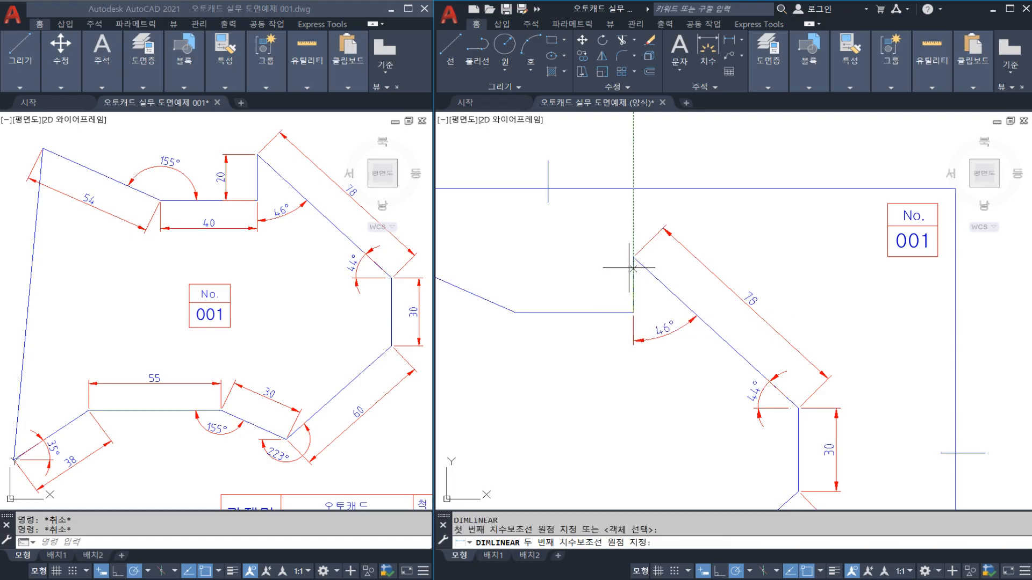
click(633, 257)
click(603, 268)
Add a linear dimension to the outline's upper horizontal segment, placing it below the line.
key(Return)
click(633, 313)
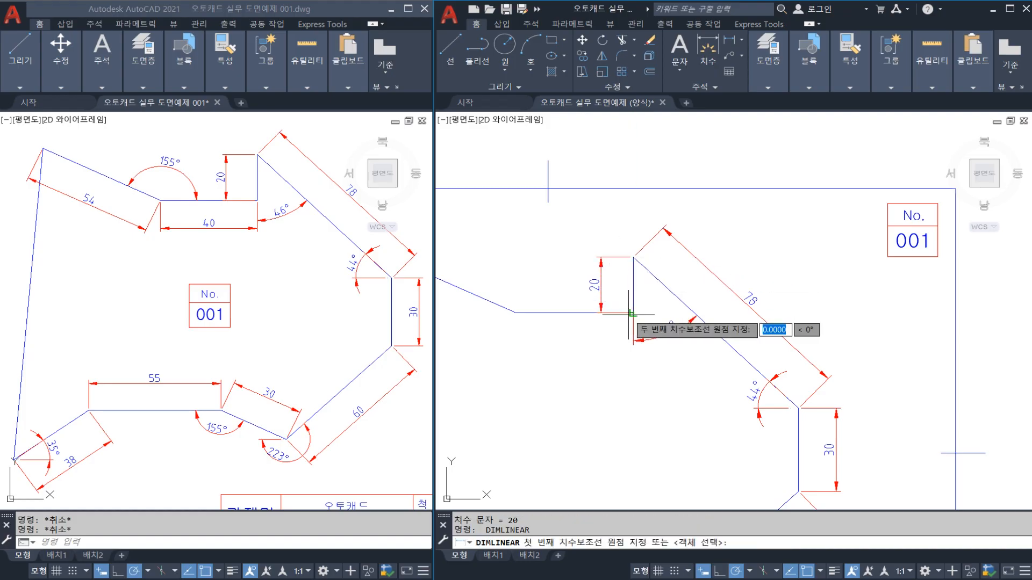
click(515, 312)
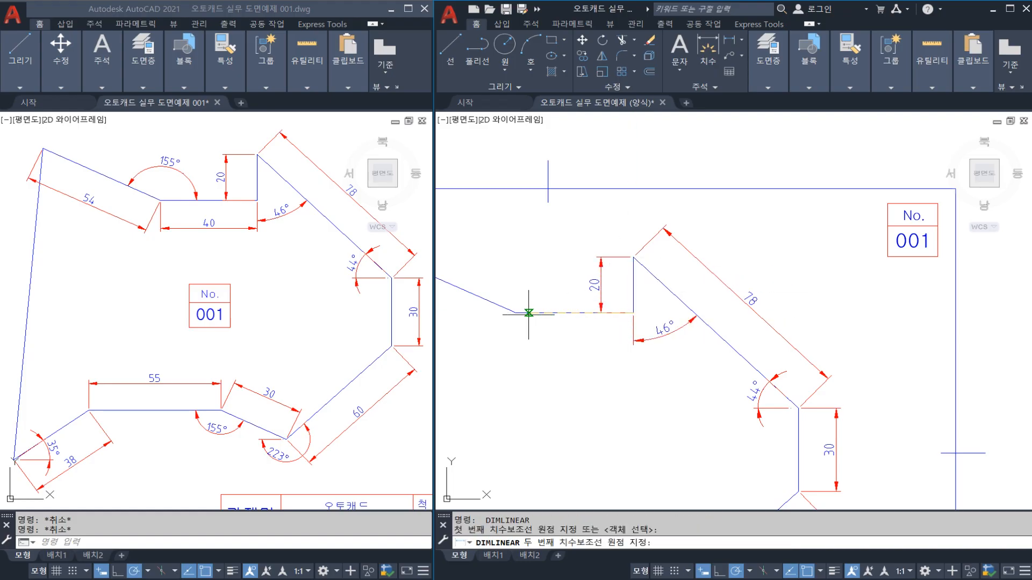
click(564, 342)
Add an aligned dimension to the upper-left sloped segment, placing it below the line inside the outline.
middle_drag(528, 313, 651, 345)
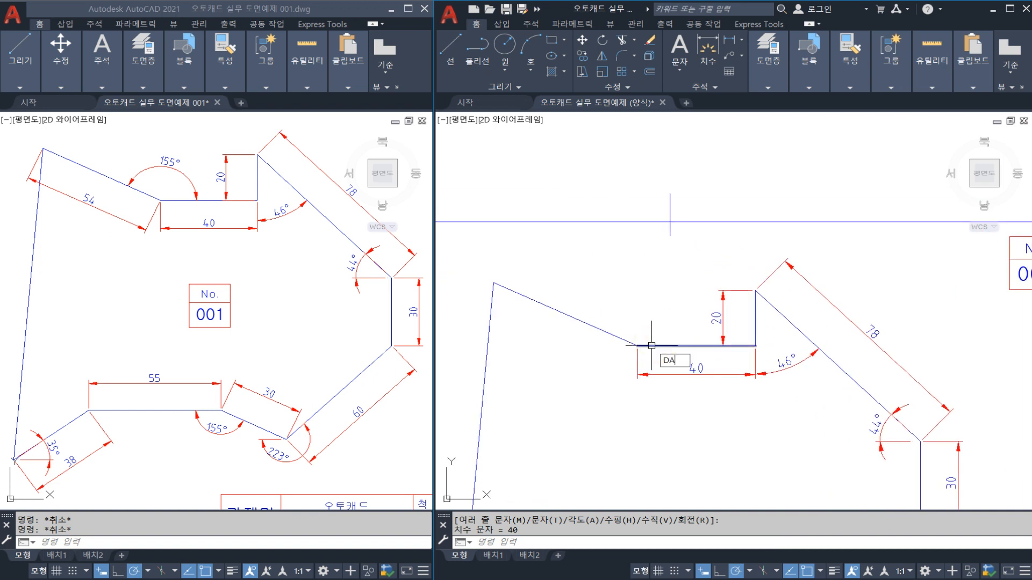
key(Return)
click(638, 345)
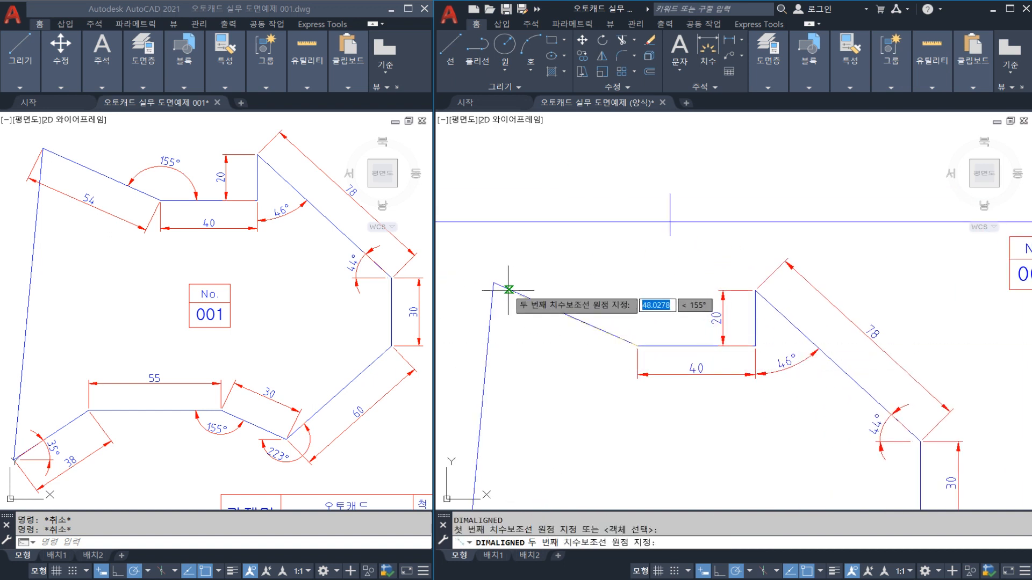
click(546, 346)
key(Escape)
key(Escape)
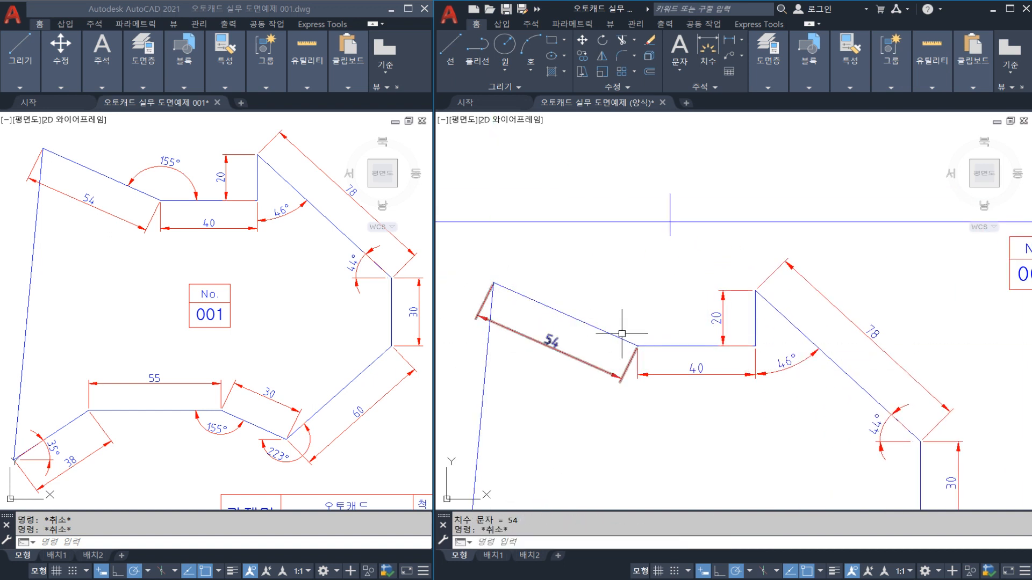
Add an angular dimension between the upper-left sloped segment and the upper horizontal segment, placing the arc above the corner.
text(N)
key(Return)
click(626, 340)
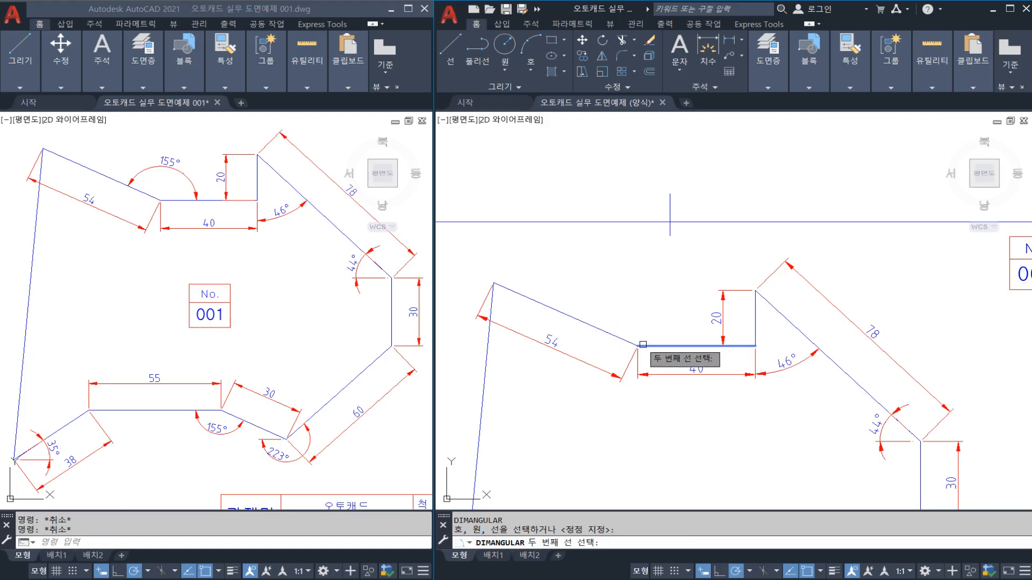
click(653, 346)
click(642, 317)
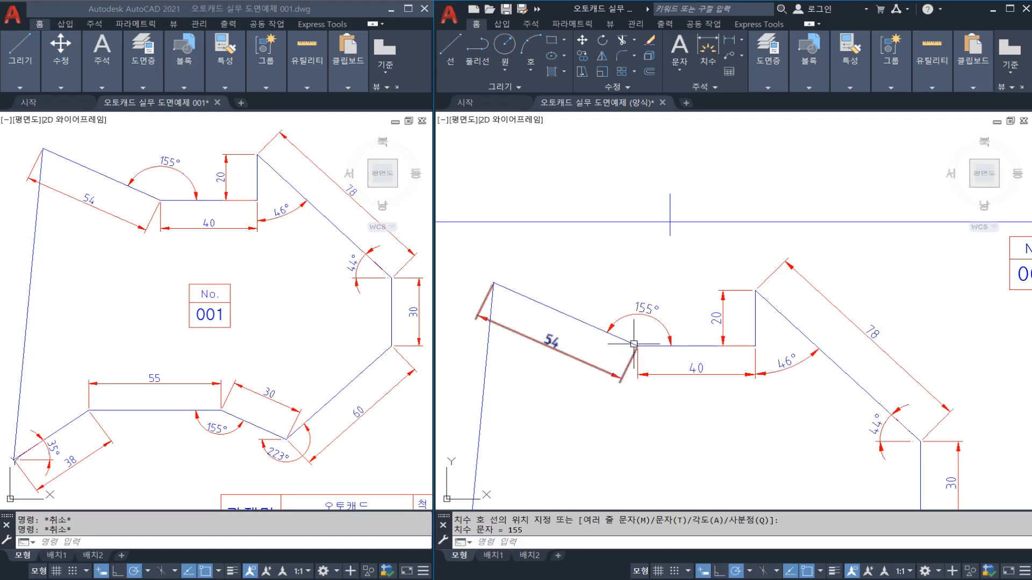
scroll(656, 281, down, 2)
click(611, 305)
click(559, 295)
key(Escape)
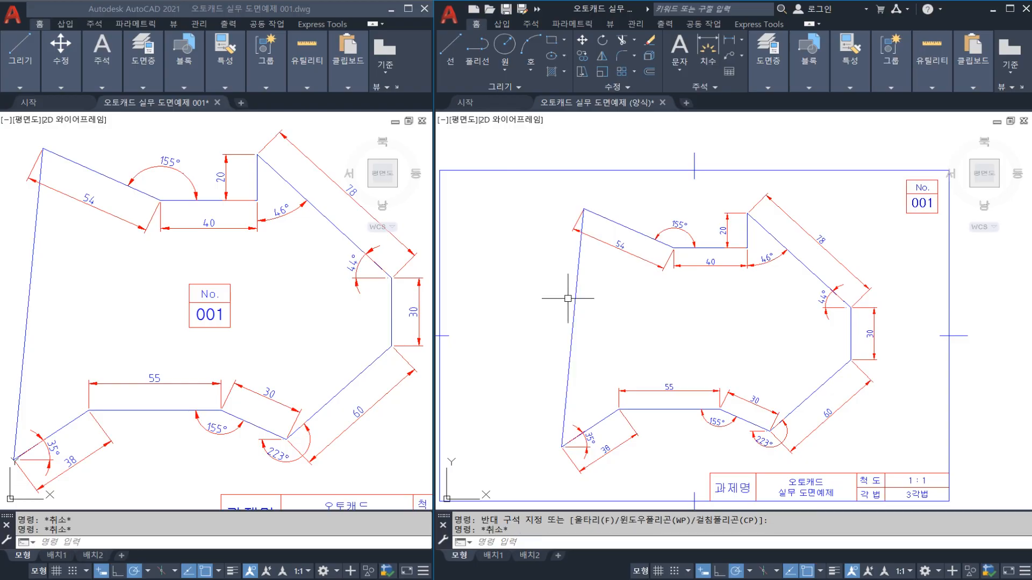
Frame the dimensioned outline with a zoom window and check its dimensions against the reference drawing.
scroll(733, 365, up, 3)
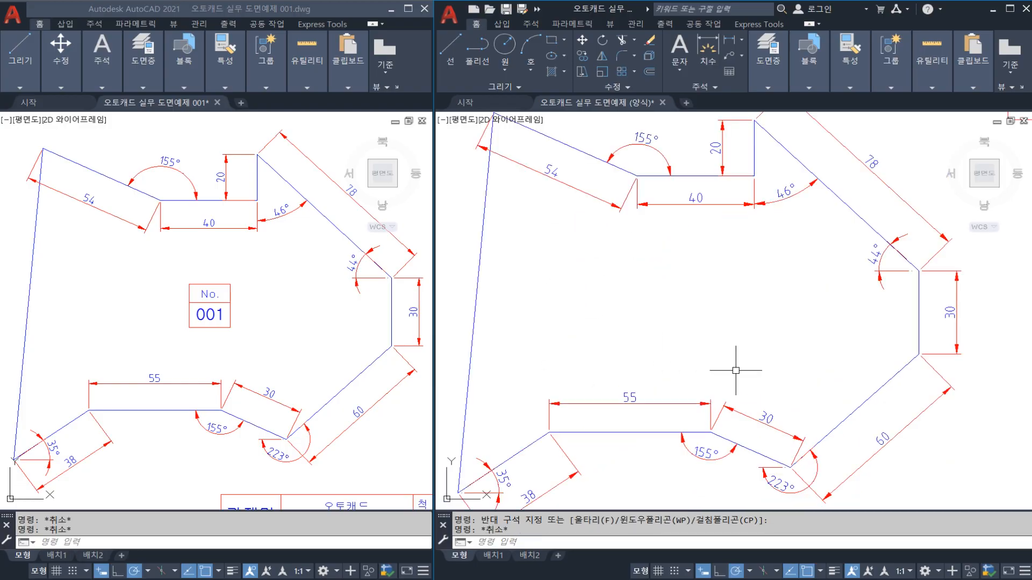
scroll(733, 367, down, 3)
text(z)
key(Return)
text(w)
key(Return)
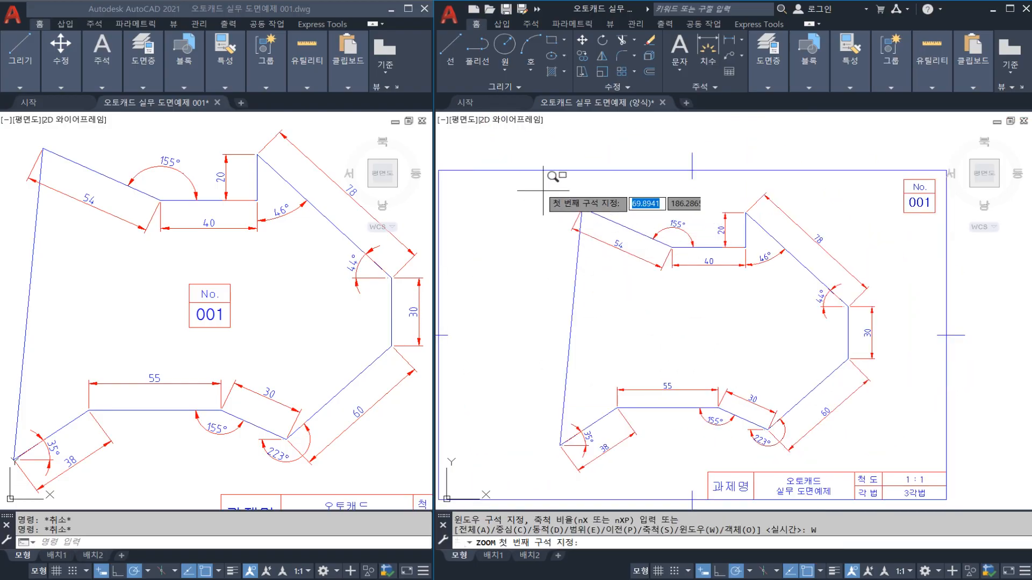
click(530, 178)
click(887, 476)
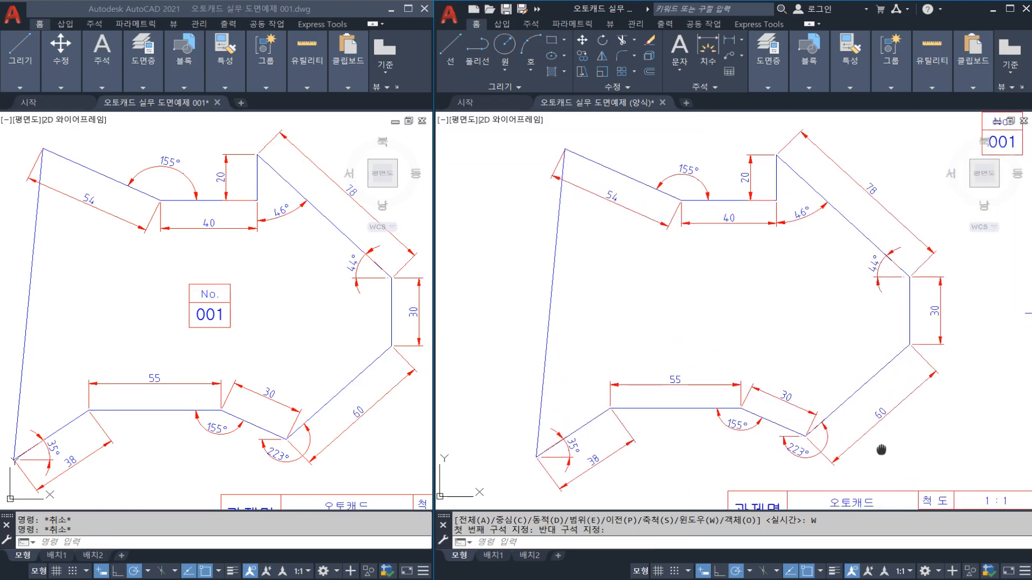
scroll(901, 442, up, 2)
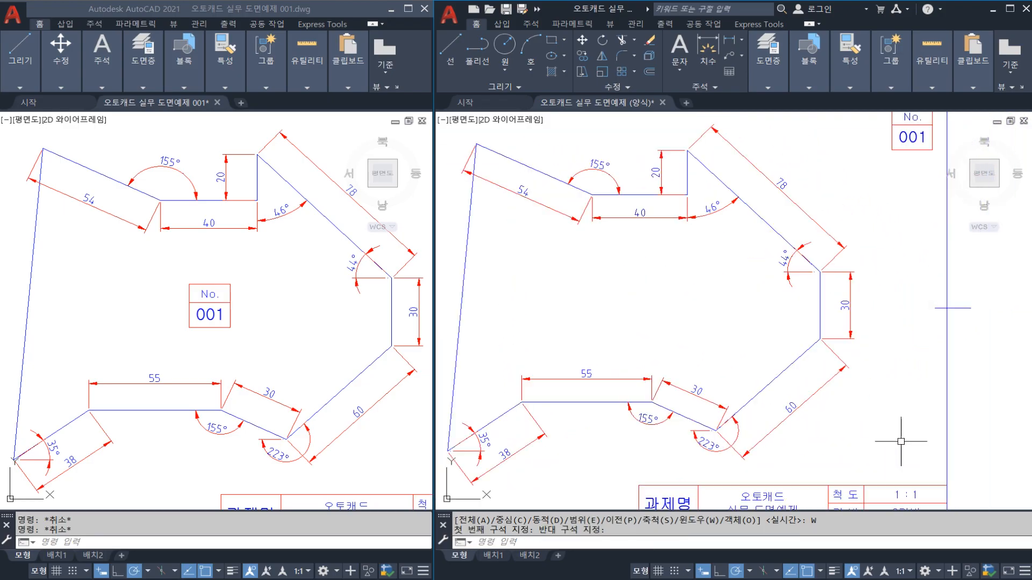
middle_drag(901, 447, 928, 450)
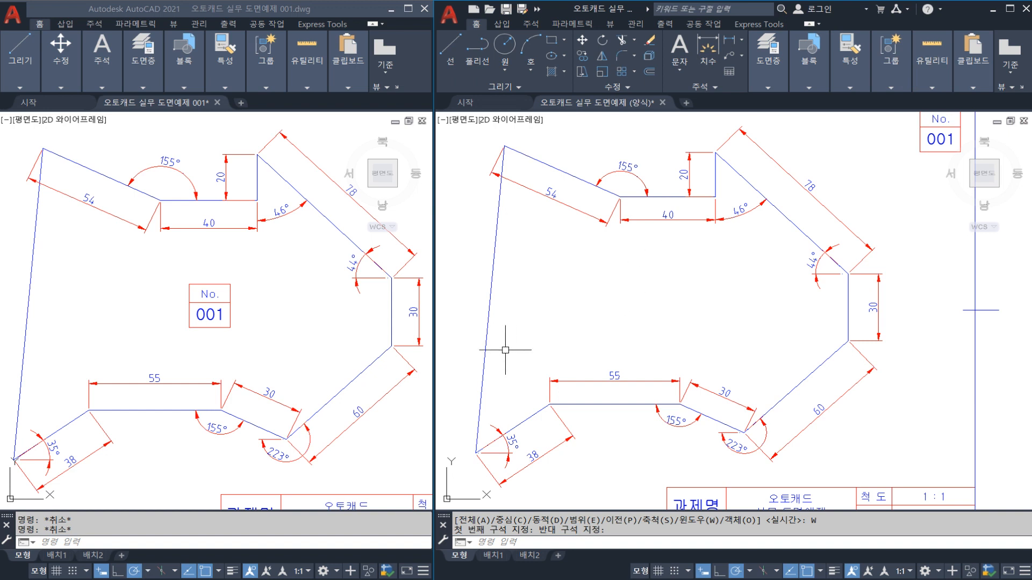
click(600, 305)
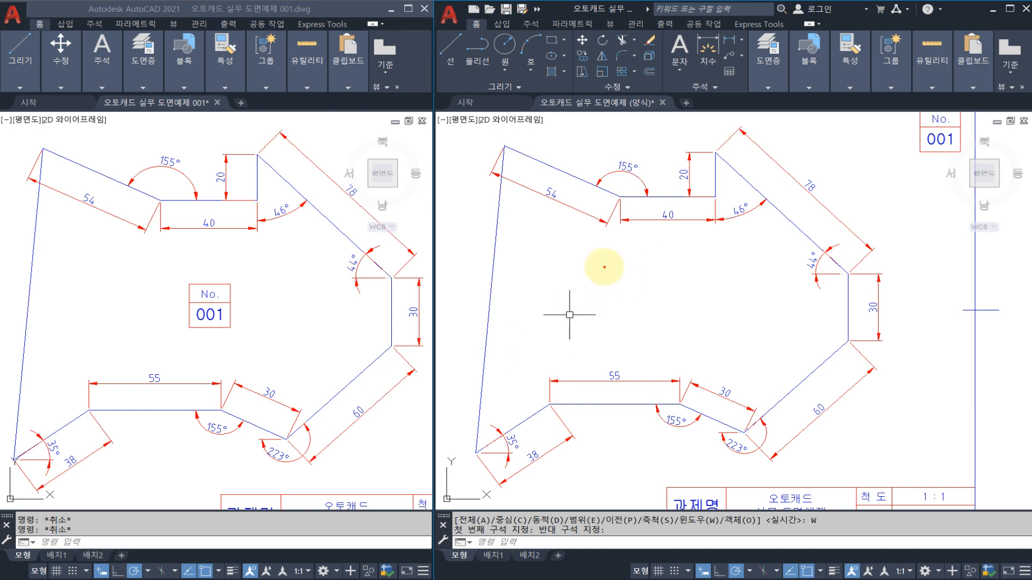
mouse_move(603, 270)
mouse_down()
mouse_move(643, 269)
mouse_move(649, 295)
mouse_move(674, 295)
mouse_move(690, 317)
mouse_up()
mouse_move(719, 278)
mouse_down()
mouse_move(735, 297)
mouse_move(716, 299)
mouse_move(749, 353)
mouse_move(557, 237)
mouse_move(732, 341)
mouse_up()
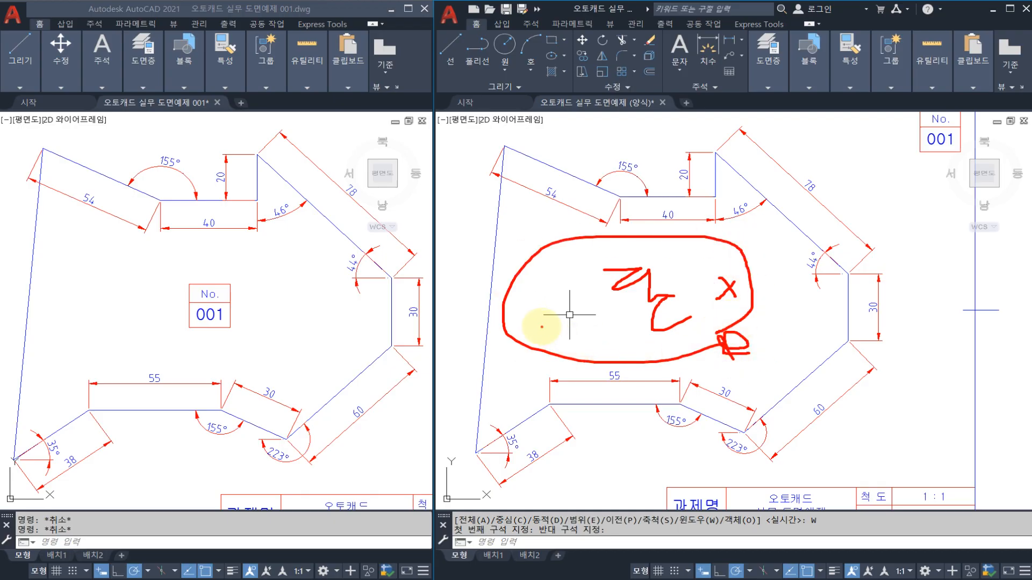
mouse_move(537, 323)
mouse_down()
mouse_move(439, 336)
mouse_move(452, 328)
mouse_up()
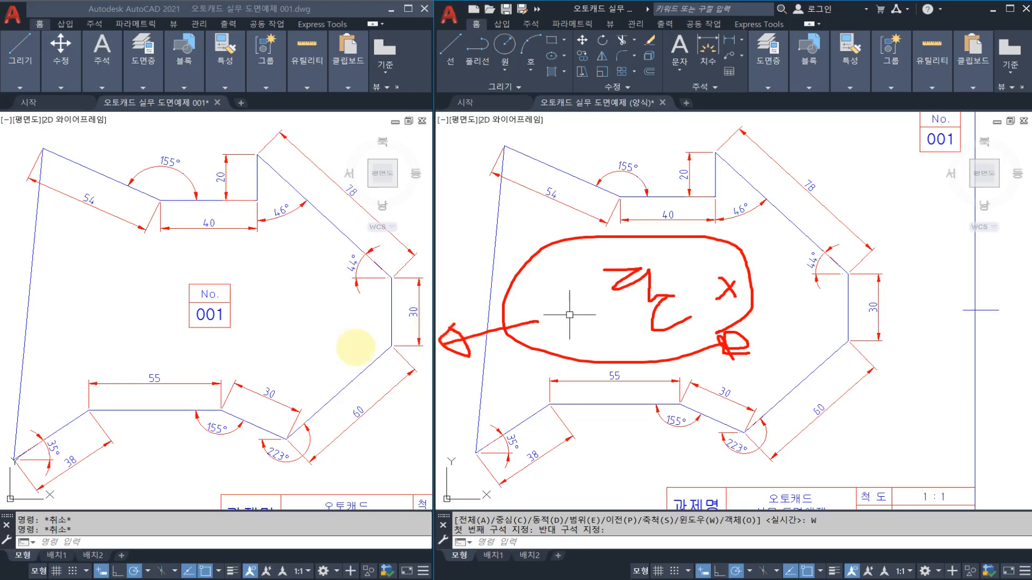
mouse_move(288, 326)
mouse_down()
mouse_move(301, 355)
mouse_move(347, 355)
mouse_up()
mouse_move(343, 329)
mouse_down()
mouse_move(340, 358)
mouse_move(358, 379)
mouse_up()
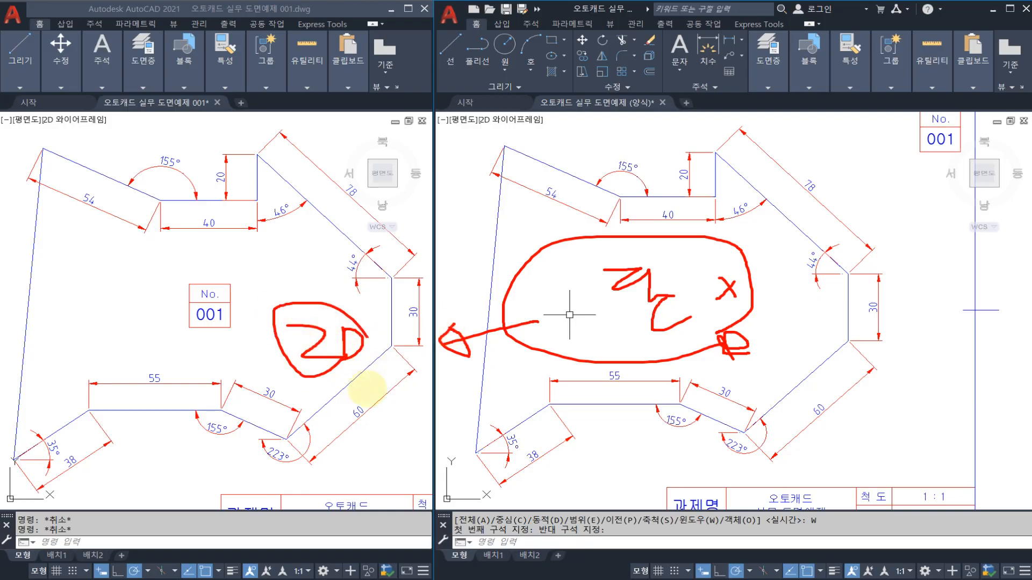
key(Escape)
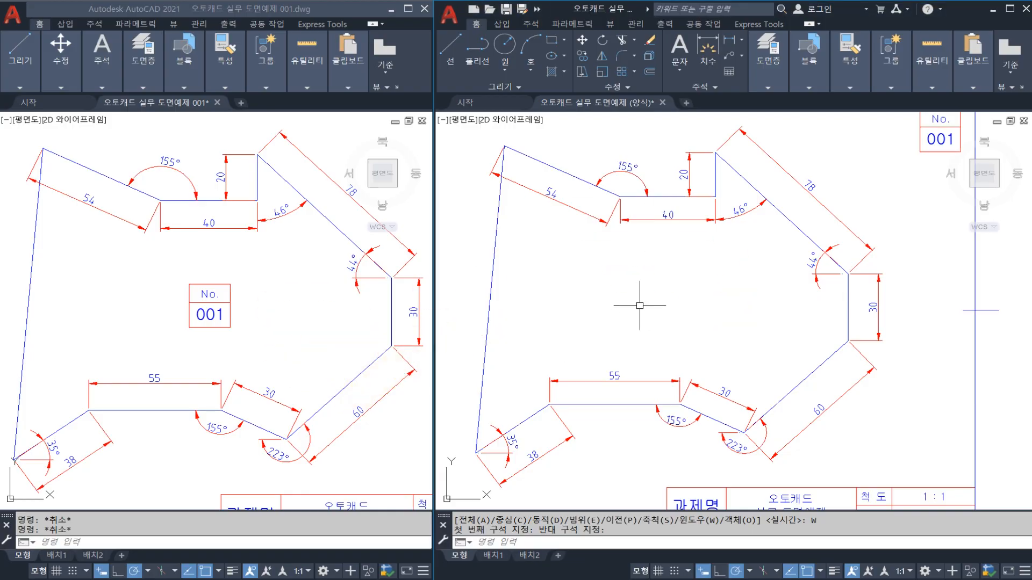